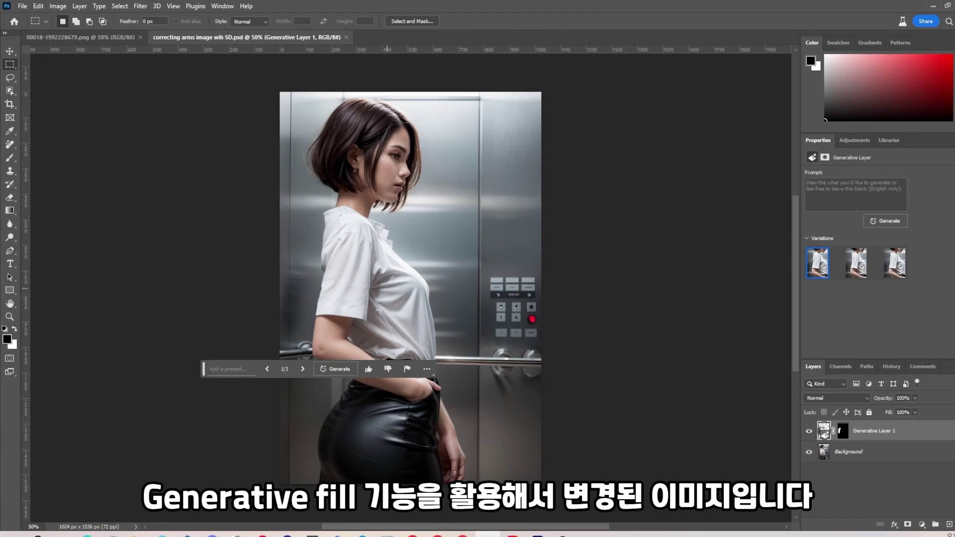
Step: Hide and show the generative layer to compare the corrected arm with the original image
{"action": "left_click", "coordinate": [809, 432]}
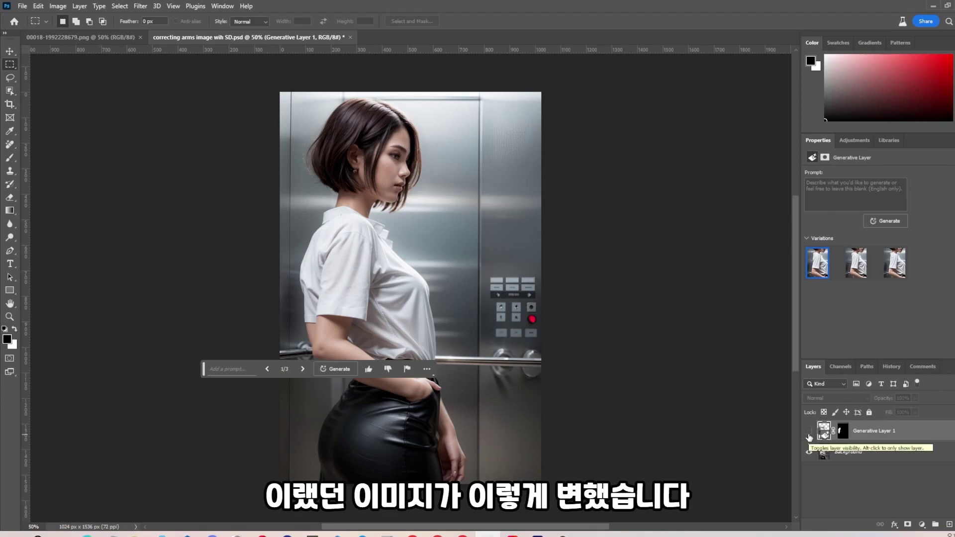
{"action": "left_click", "coordinate": [809, 432]}
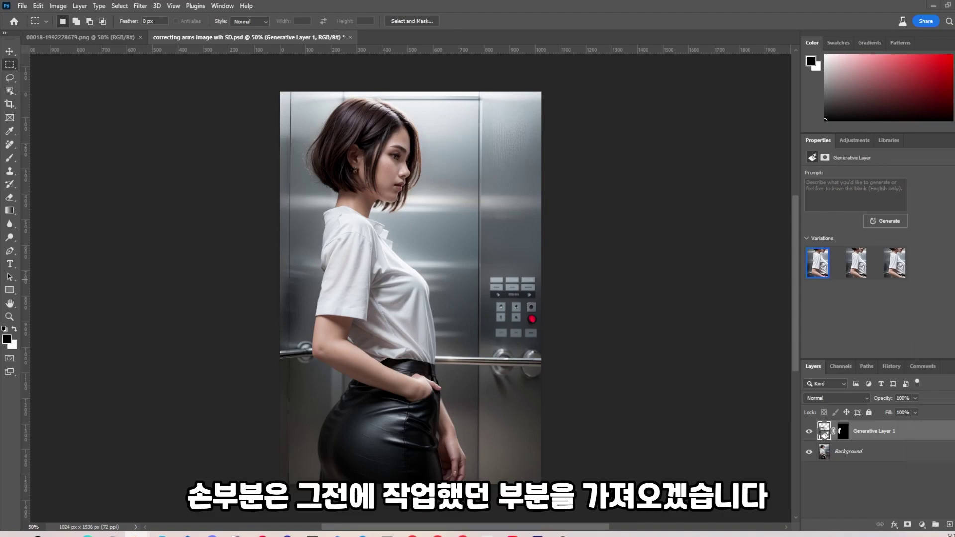
Step: Open 00001-2946995734.png and 손가락 교정.psd, and compare the regenerated hand with the original by toggling the generative layer's visibility
{"action": "left_click_drag", "start_coordinate": [565, 10], "coordinate": [608, 37]}
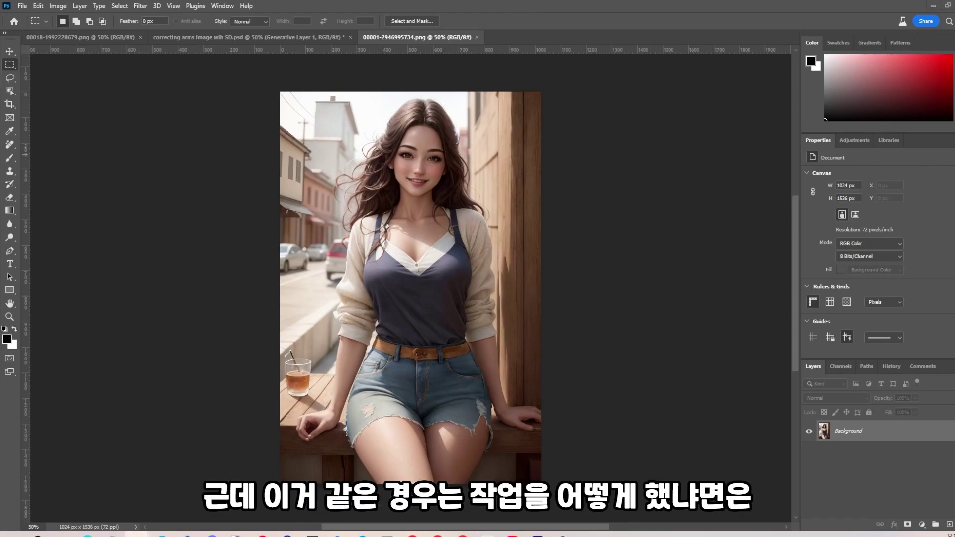
{"action": "left_click_drag", "start_coordinate": [561, 3], "coordinate": [563, 44]}
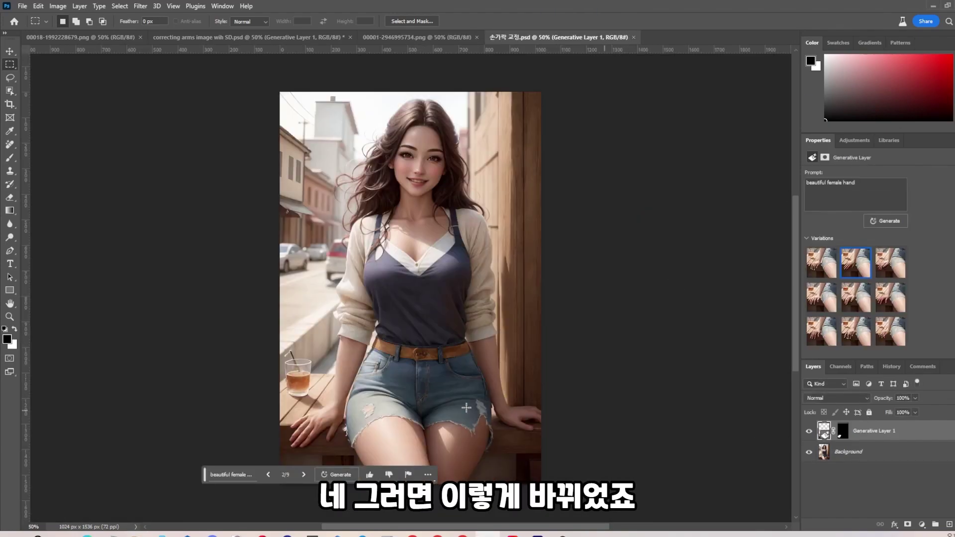
{"action": "left_click", "coordinate": [809, 432]}
{"action": "left_click", "coordinate": [808, 432]}
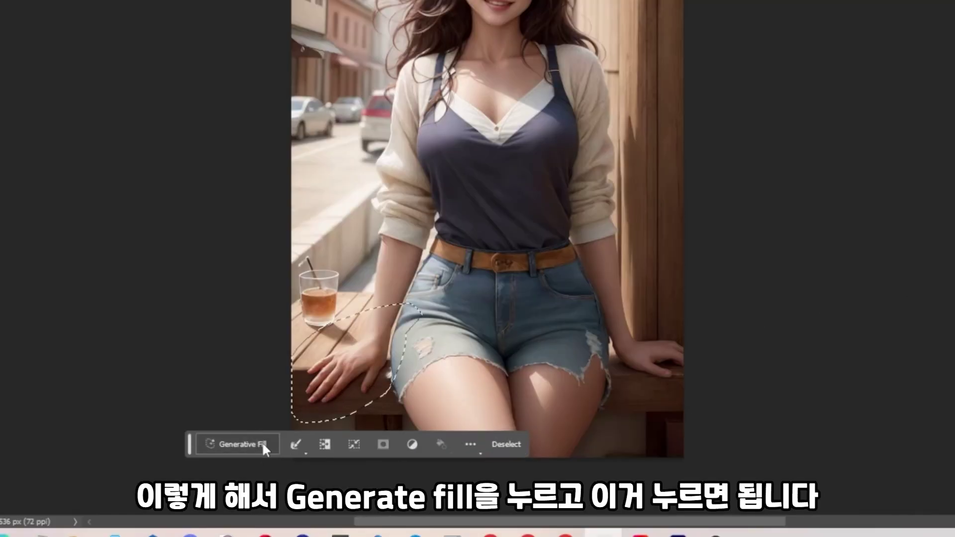
Step: Start Generative Fill on the selection around the hand on the table, and choose the second "beautiful female hand" variation
{"action": "left_click", "coordinate": [250, 442]}
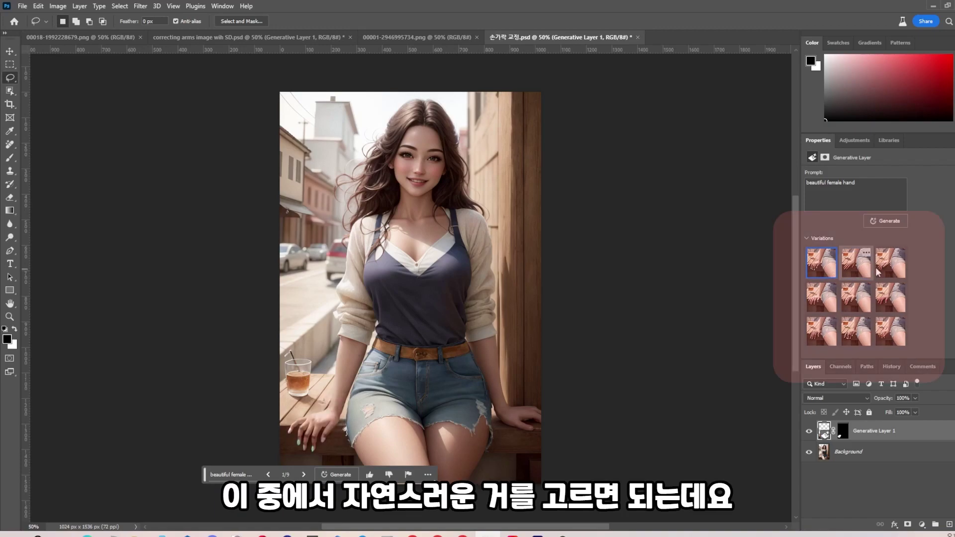
{"action": "left_click", "coordinate": [818, 302]}
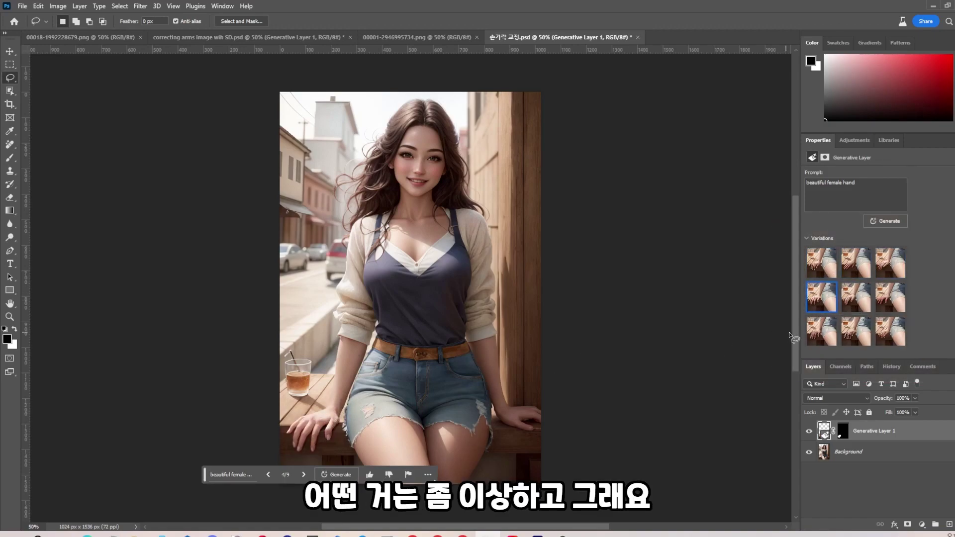
{"action": "left_click", "coordinate": [856, 263]}
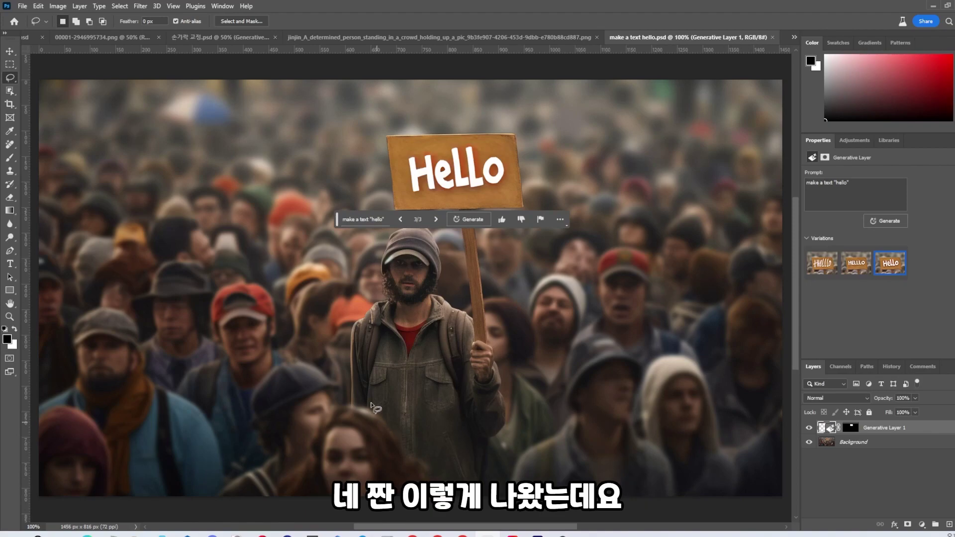
Step: Move the floating generative bar off the sign and compare the "hello" text variations, returning to the third one
{"action": "left_click_drag", "start_coordinate": [343, 217], "coordinate": [354, 400]}
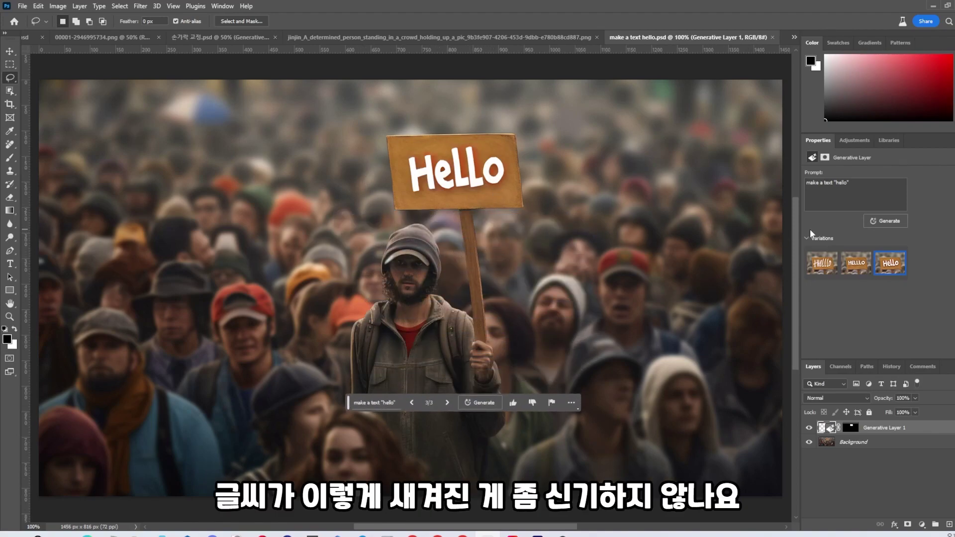
{"action": "left_click", "coordinate": [836, 265]}
{"action": "left_click", "coordinate": [856, 263]}
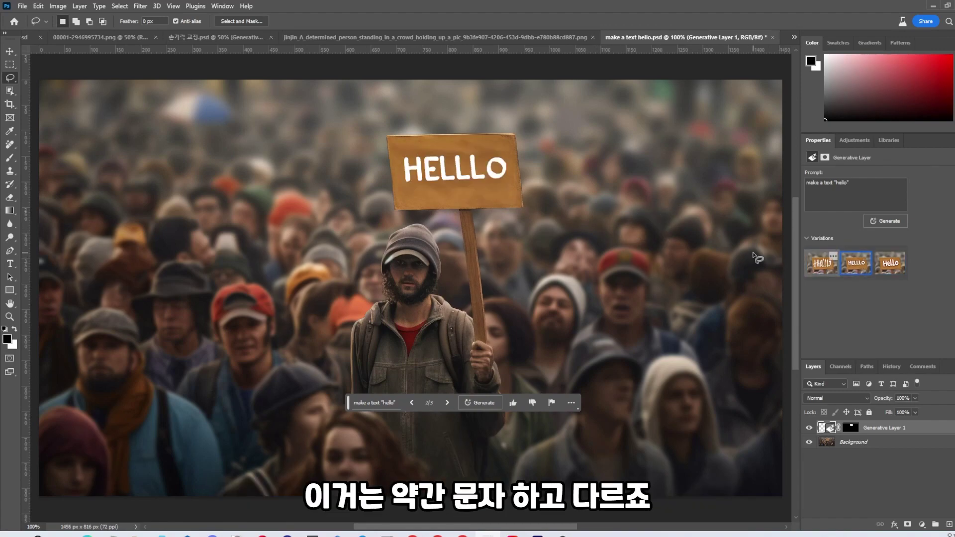
{"action": "left_click", "coordinate": [890, 263]}
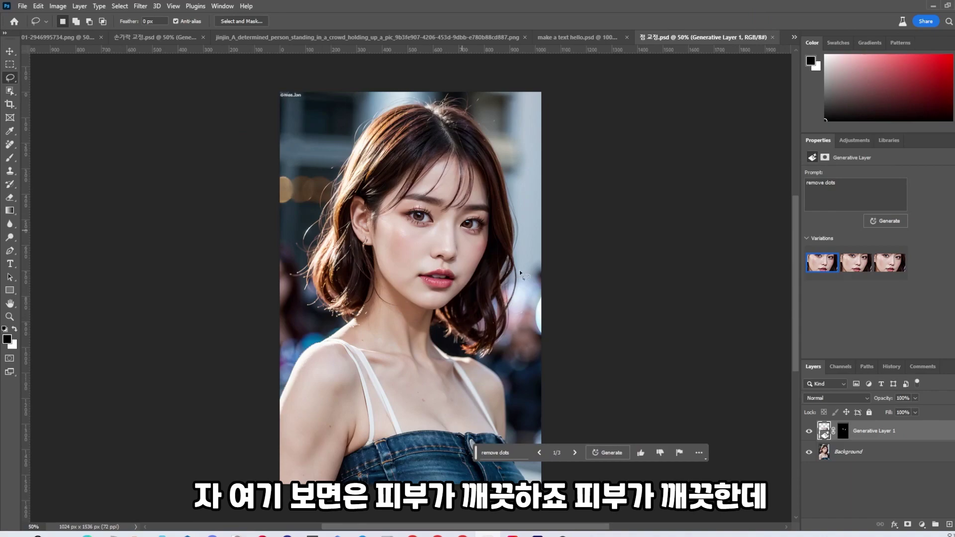
Step: Check the portrait without its dot-removal layer, and lasso the cheek area below the eye for a new generative prompt
{"action": "left_click", "coordinate": [810, 433]}
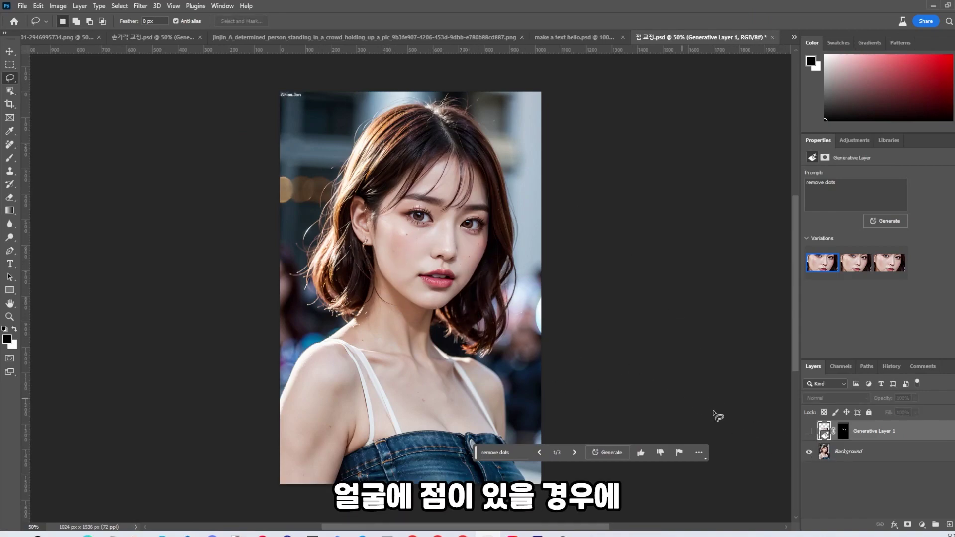
{"action": "mouse_move", "coordinate": [421, 237]}
{"action": "left_mouse_down"}
{"action": "mouse_move", "coordinate": [418, 246]}
{"action": "mouse_move", "coordinate": [396, 237]}
{"action": "mouse_move", "coordinate": [422, 238]}
{"action": "left_mouse_up"}
{"action": "mouse_move", "coordinate": [467, 263]}
{"action": "left_mouse_down"}
{"action": "mouse_move", "coordinate": [485, 238]}
{"action": "mouse_move", "coordinate": [465, 259]}
{"action": "left_mouse_up"}
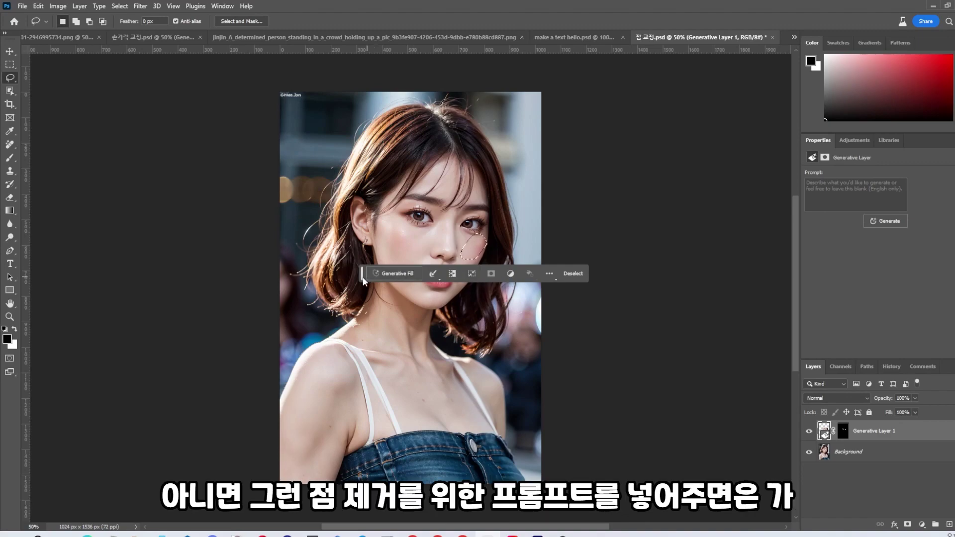
{"action": "left_click_drag", "start_coordinate": [363, 273], "coordinate": [497, 434]}
{"action": "left_click", "coordinate": [846, 199]}
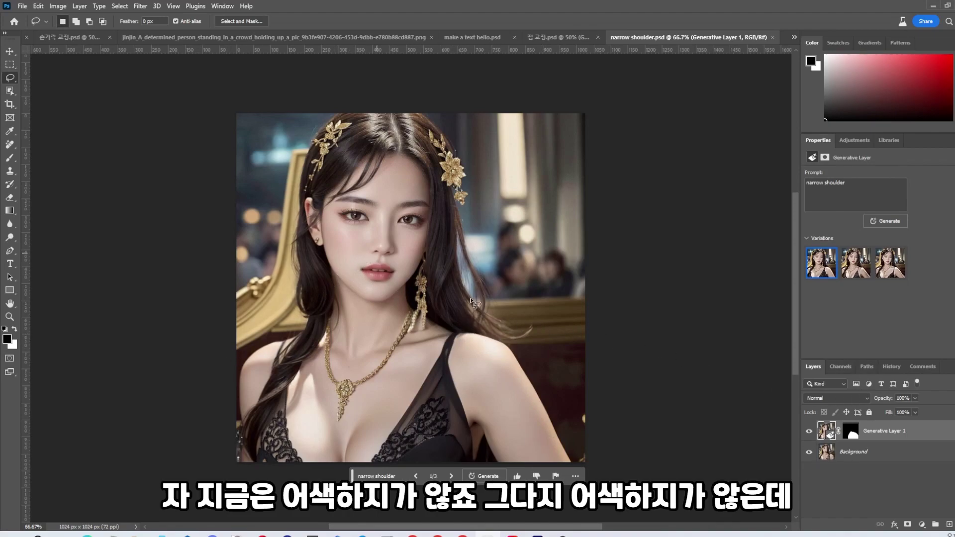
Step: Hide and show the "narrow shoulder" generative layer to compare the shoulders with the original image
{"action": "left_click", "coordinate": [809, 431]}
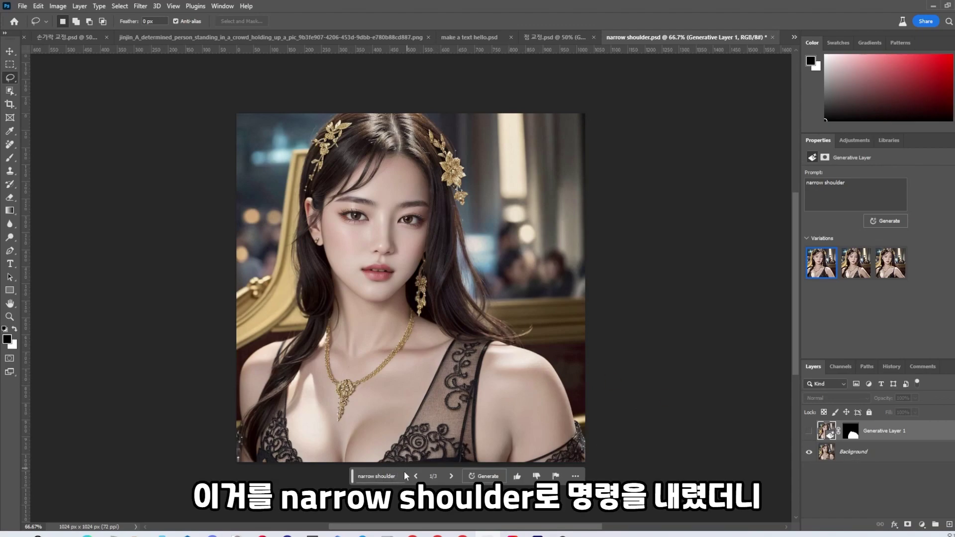
{"action": "left_click", "coordinate": [809, 434]}
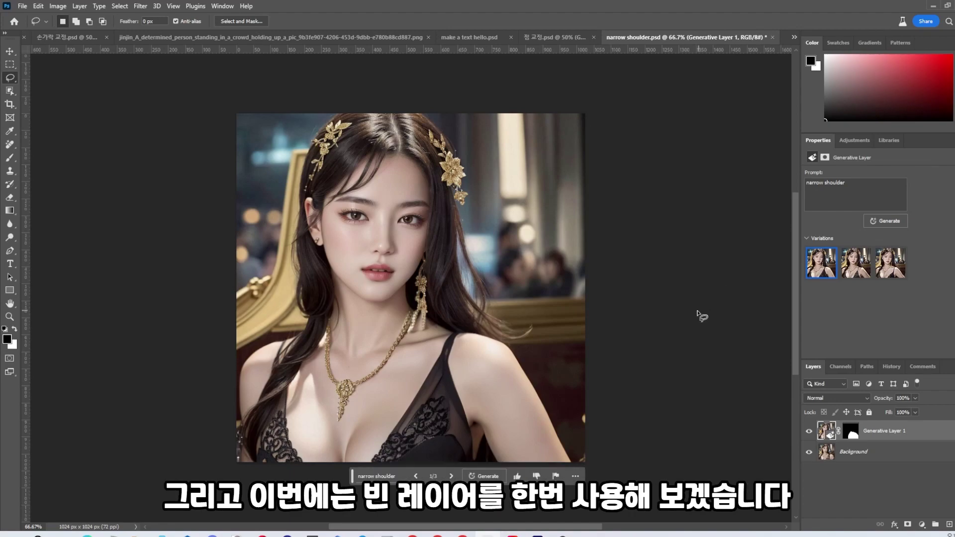
Step: Create a new blank document of 512 x 512 px at 300 ppi
{"action": "key", "text": "ctrl+n"}
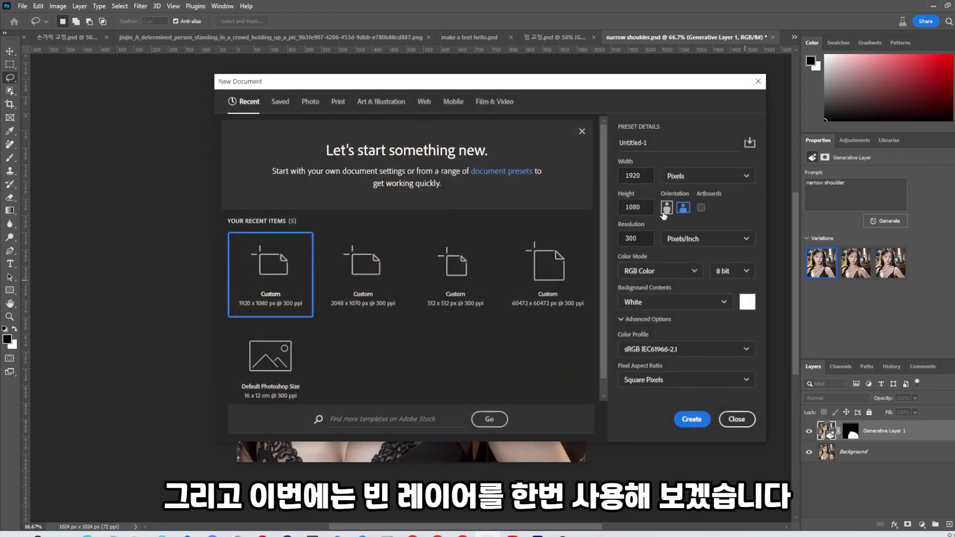
{"action": "left_click", "coordinate": [456, 285]}
{"action": "left_click", "coordinate": [690, 419]}
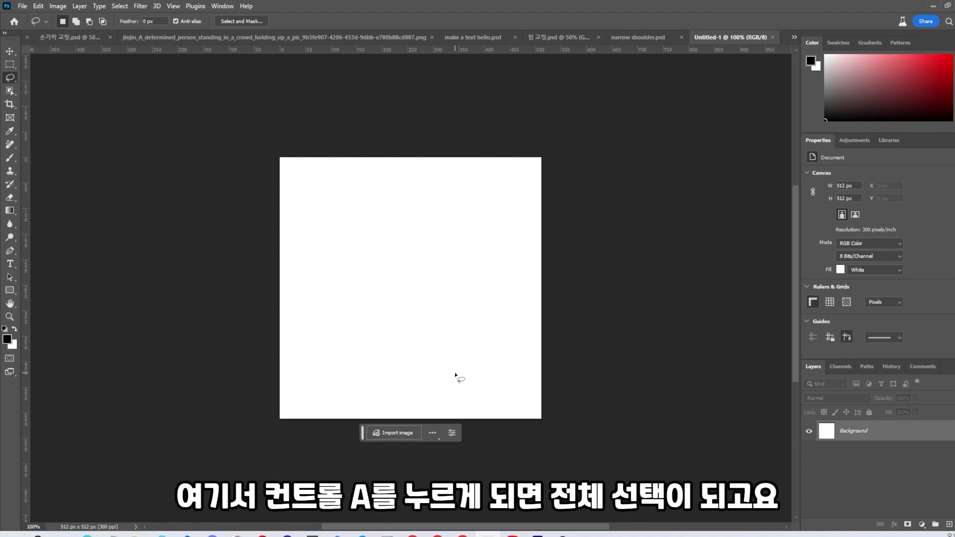
Step: Generate a full-canvas image from the prompt "rive aside the mountain" and choose the third variation
{"action": "key", "text": "ctrl+a"}
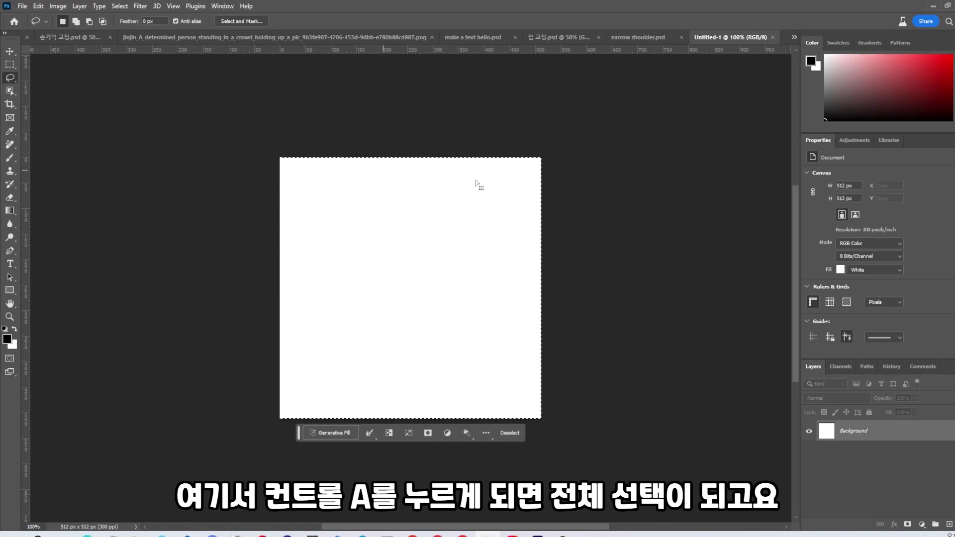
{"action": "left_click", "coordinate": [341, 434]}
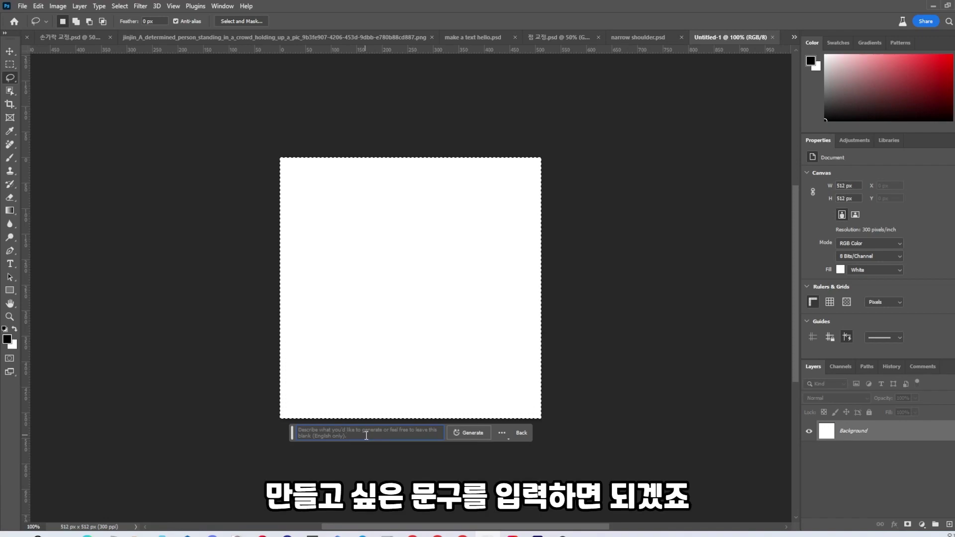
{"action": "type", "text": "rive aside the mno"}
{"action": "key", "text": "BackSpace"}
{"action": "type", "text": "ntain"}
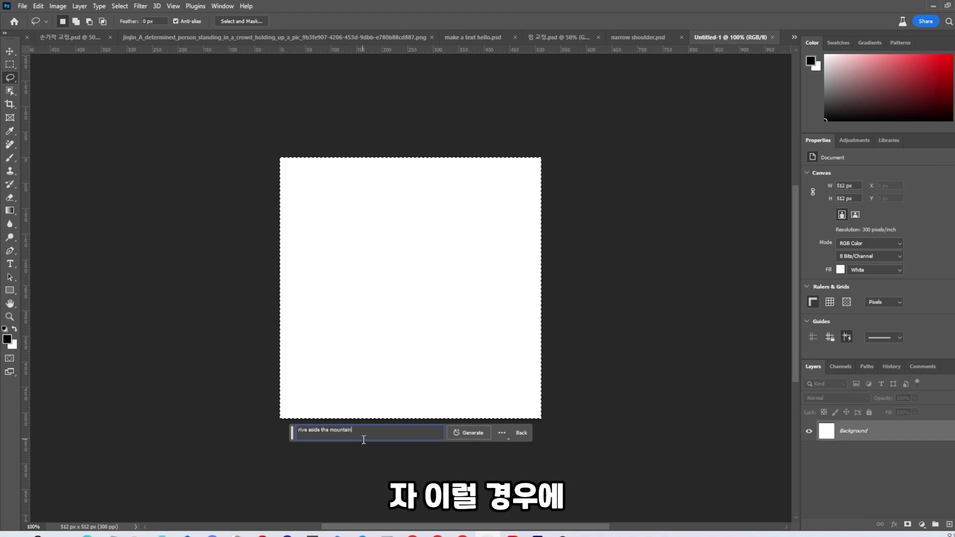
{"action": "left_click", "coordinate": [456, 432]}
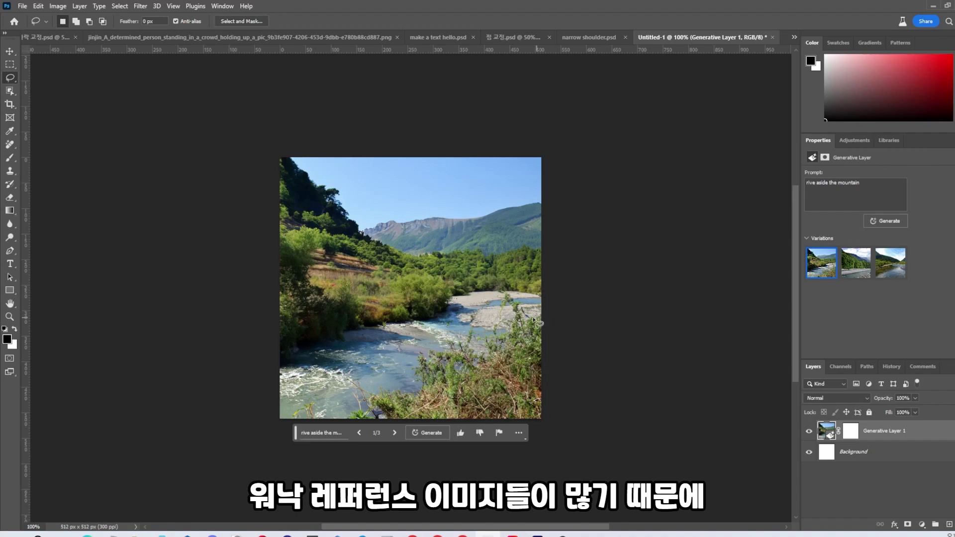
{"action": "left_click", "coordinate": [856, 264]}
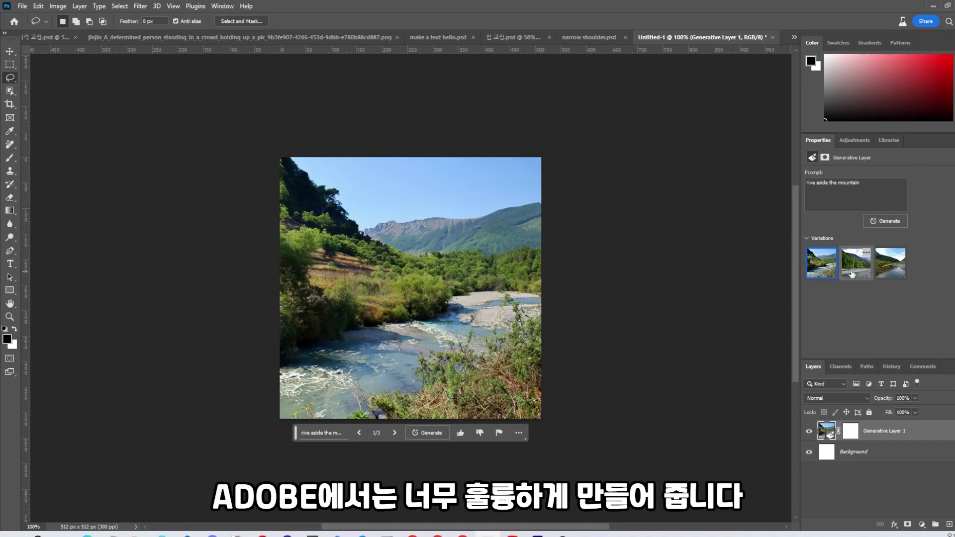
{"action": "left_click", "coordinate": [887, 272]}
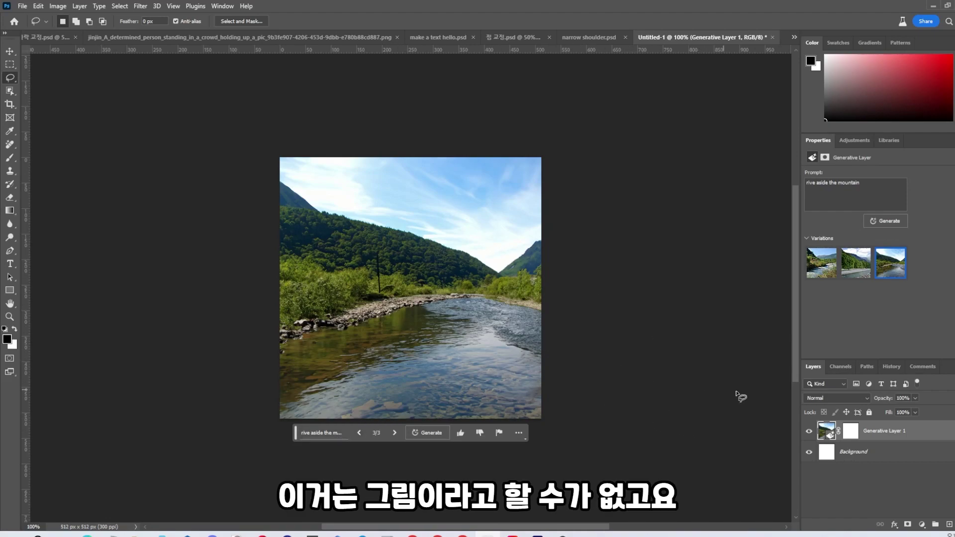
Step: Hide the first generative layer and fill the whole canvas with Generative Fill from the prompt "river aside the mountatin, anime style"
{"action": "left_click", "coordinate": [809, 432]}
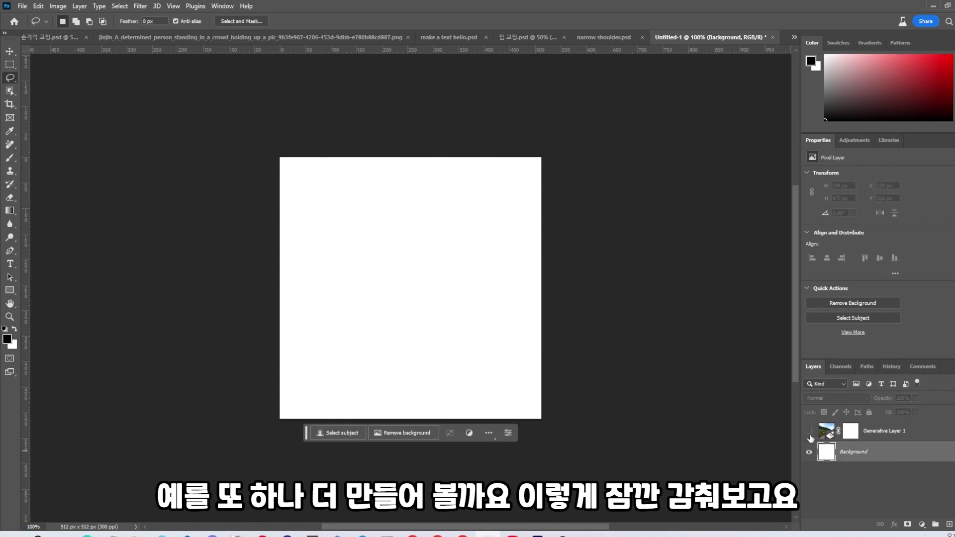
{"action": "key", "text": "ctrl+a"}
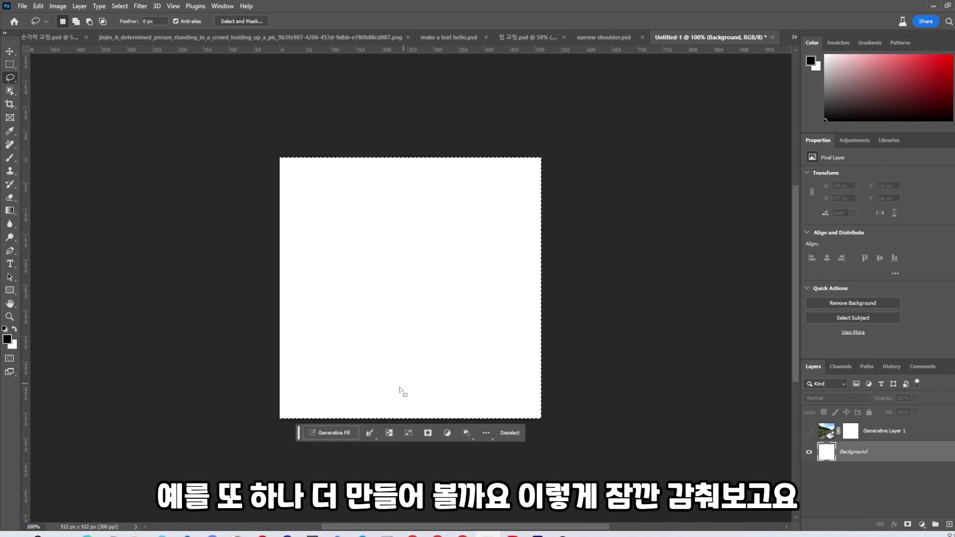
{"action": "left_click", "coordinate": [343, 432]}
{"action": "type", "text": "river aside the mountatin"}
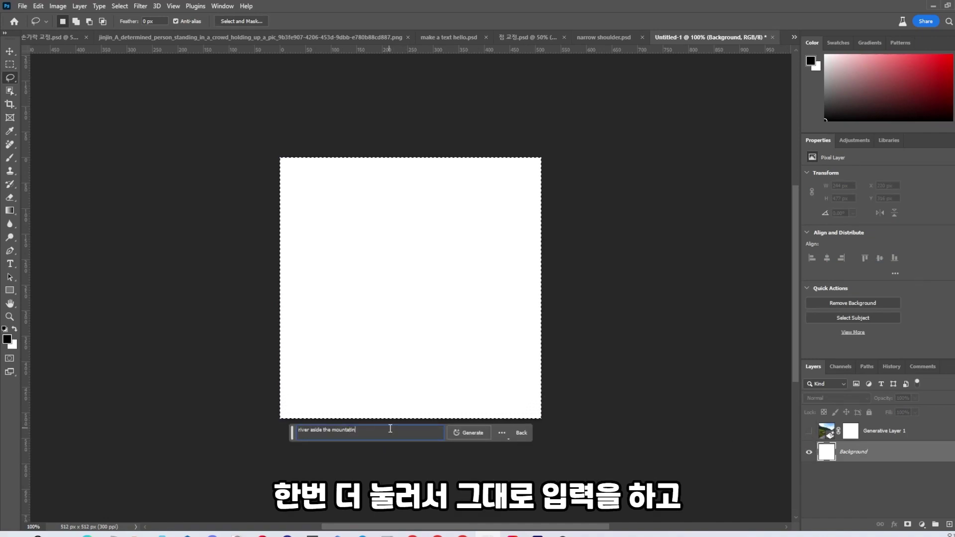
{"action": "type", "text": ", anime style"}
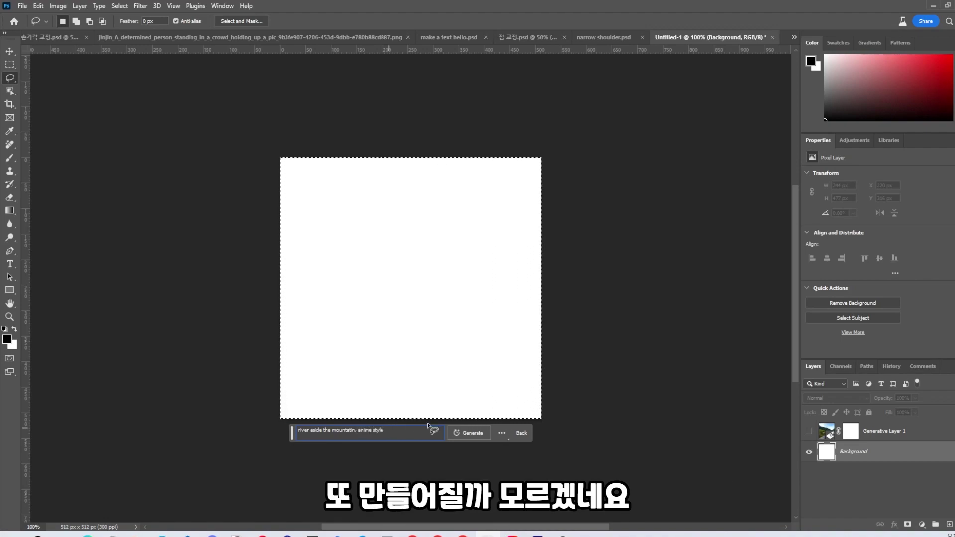
{"action": "left_click", "coordinate": [468, 432]}
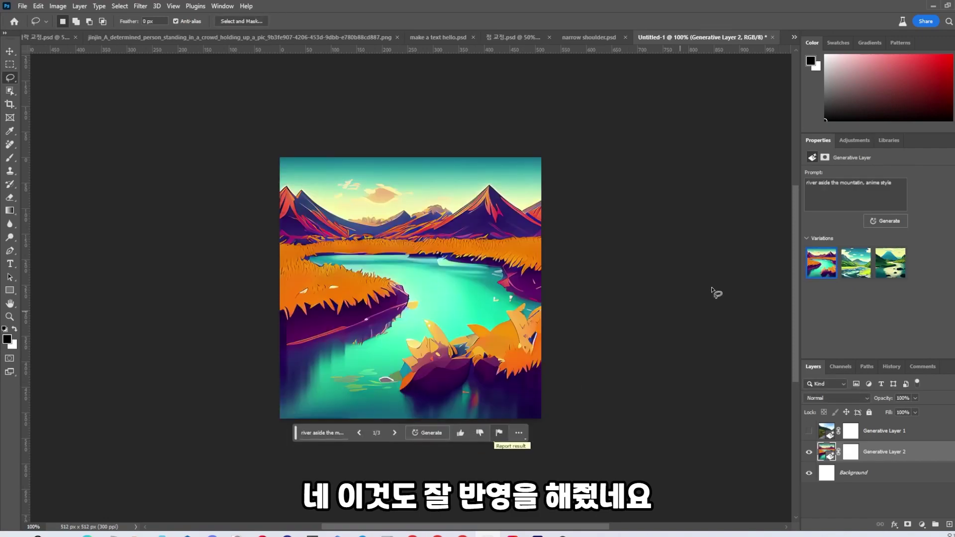
Step: Compare the three anime-style river variations and choose the second one
{"action": "left_click", "coordinate": [867, 254]}
{"action": "left_click", "coordinate": [883, 269]}
{"action": "left_click", "coordinate": [859, 270]}
{"action": "left_click", "coordinate": [819, 273]}
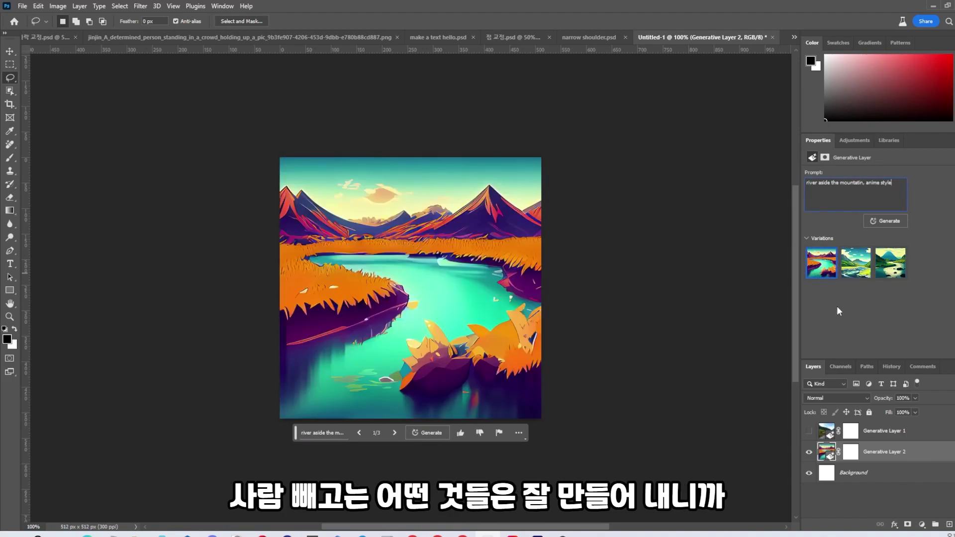
{"action": "left_click", "coordinate": [856, 262]}
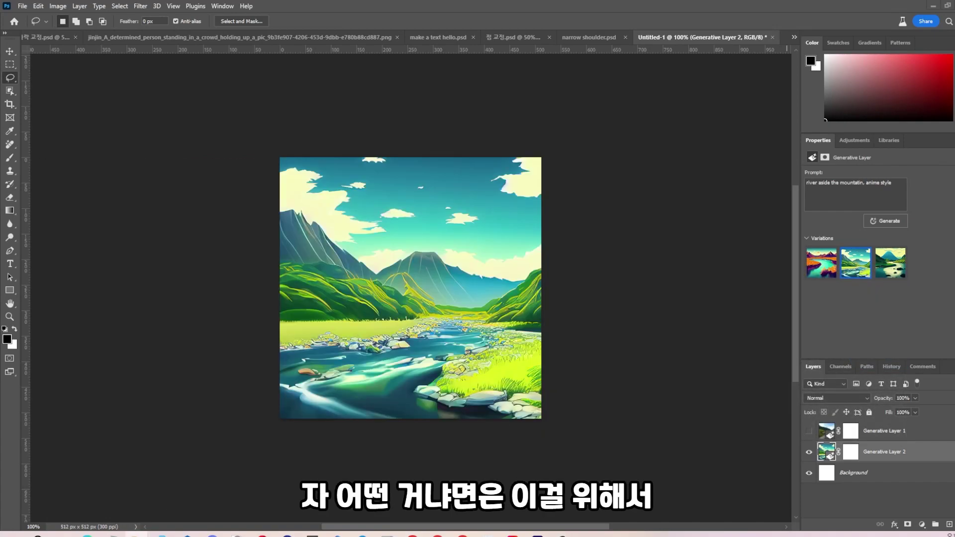
Step: Open whale under water.psd, compare the generated whale with the original sea image, and choose the second whale variation
{"action": "left_click_drag", "start_coordinate": [774, 28], "coordinate": [781, 47]}
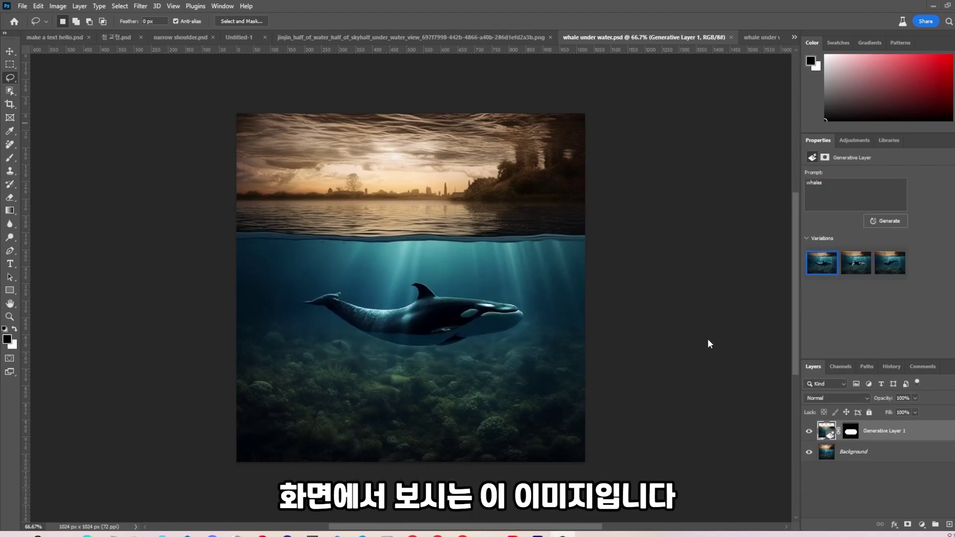
{"action": "left_click", "coordinate": [808, 431]}
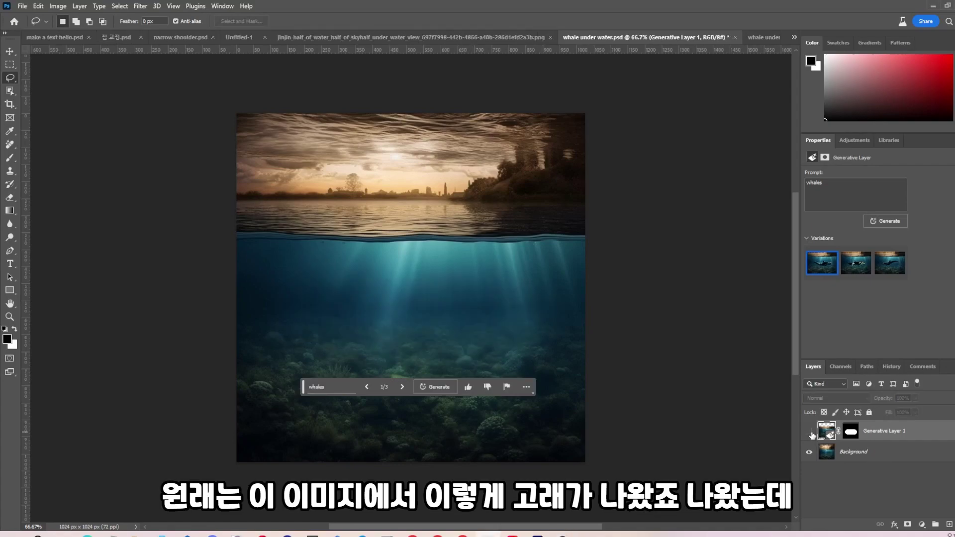
{"action": "left_click", "coordinate": [808, 432]}
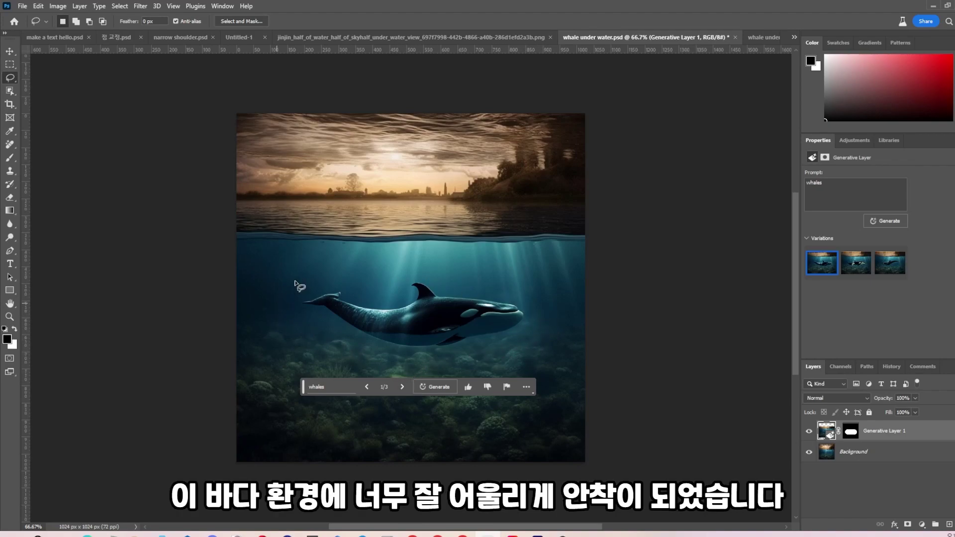
{"action": "left_click", "coordinate": [859, 271]}
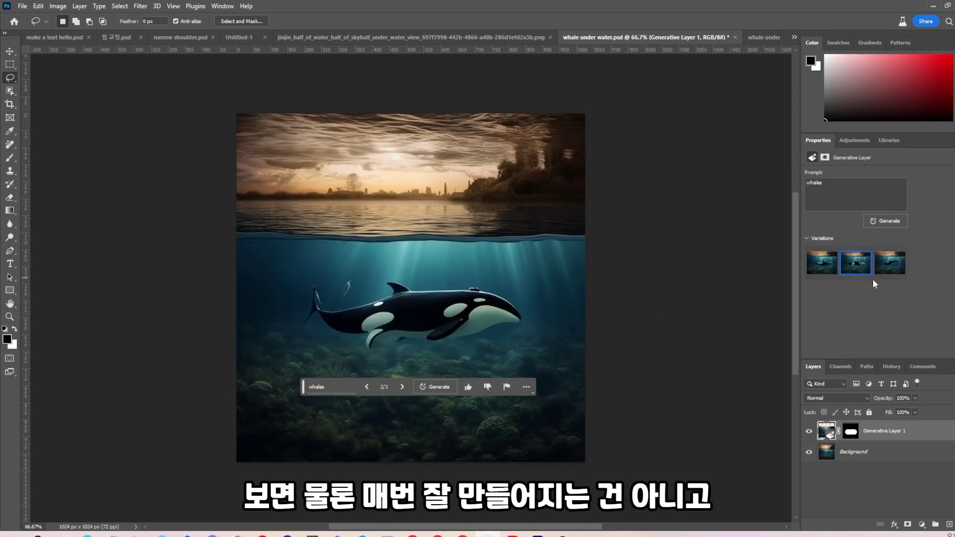
Step: View the third whale variation, choose the first one, and open whale under water 2.psd, moving the floating prompt bar off the whale
{"action": "left_click", "coordinate": [890, 274]}
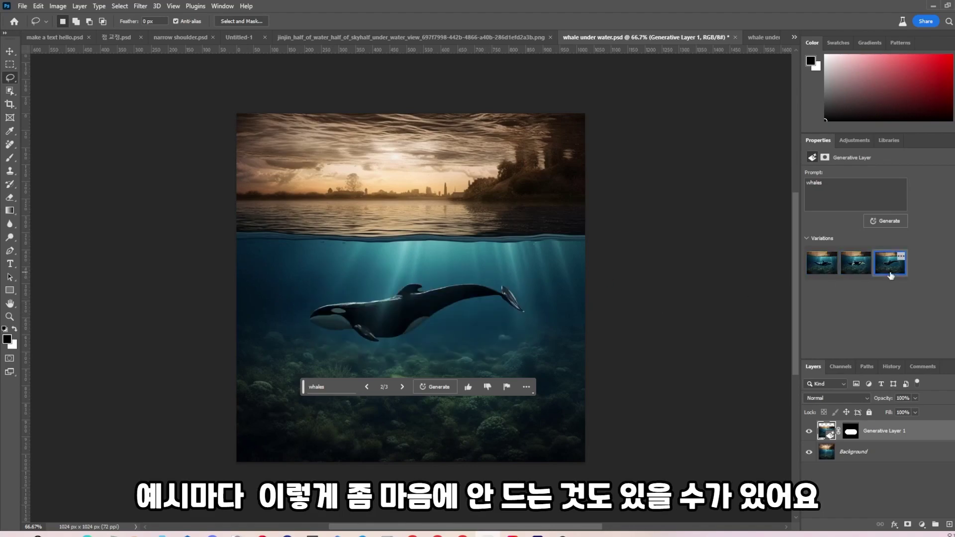
{"action": "left_click", "coordinate": [815, 274]}
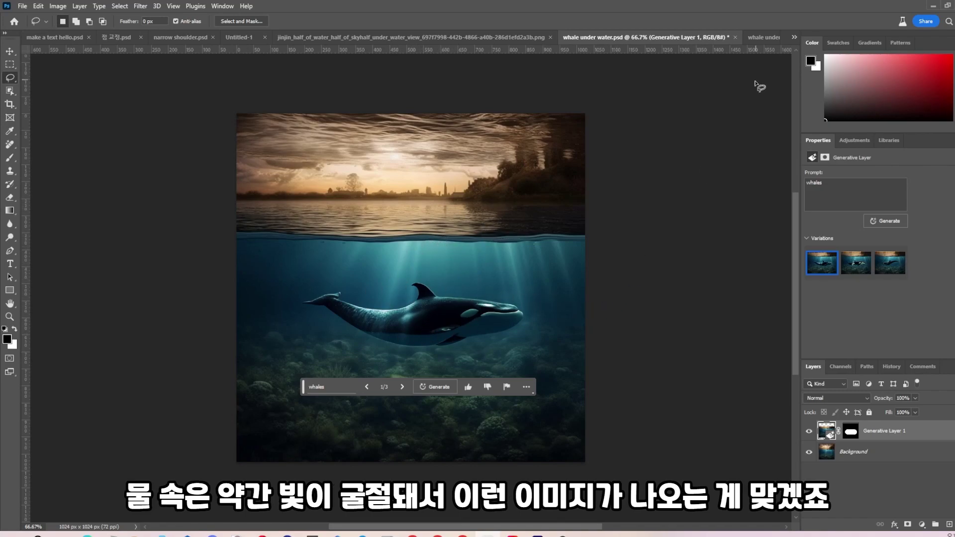
{"action": "left_click", "coordinate": [759, 38]}
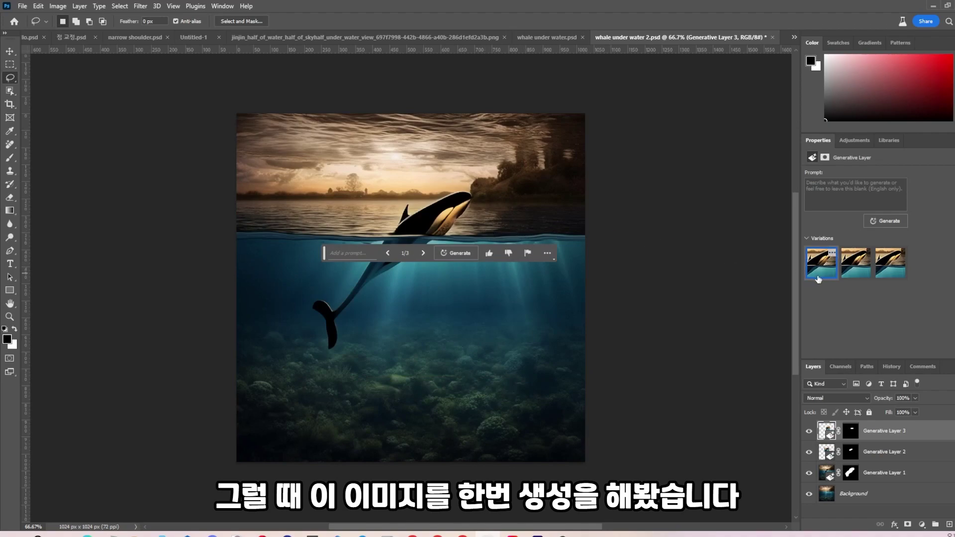
{"action": "left_click_drag", "start_coordinate": [325, 260], "coordinate": [318, 484]}
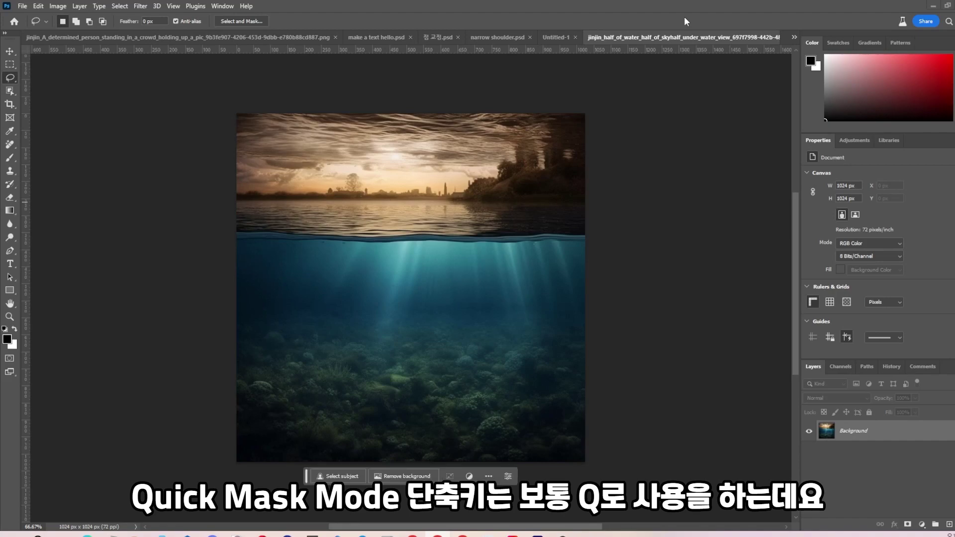
Step: Enter Quick Mask mode on the half-water, half-sky image and brush a slanted oval for the shark's head just above the waterline
{"action": "key", "text": "q"}
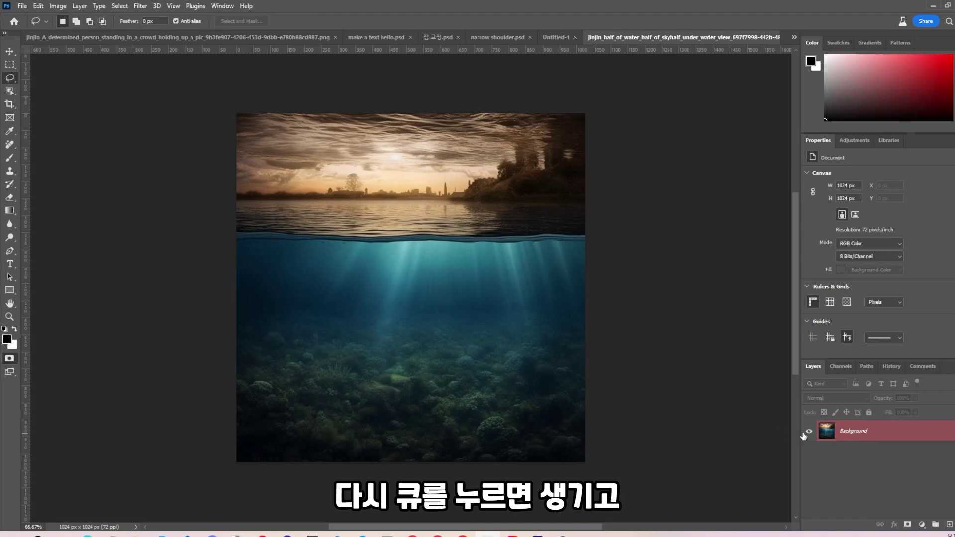
{"action": "key", "text": "q"}
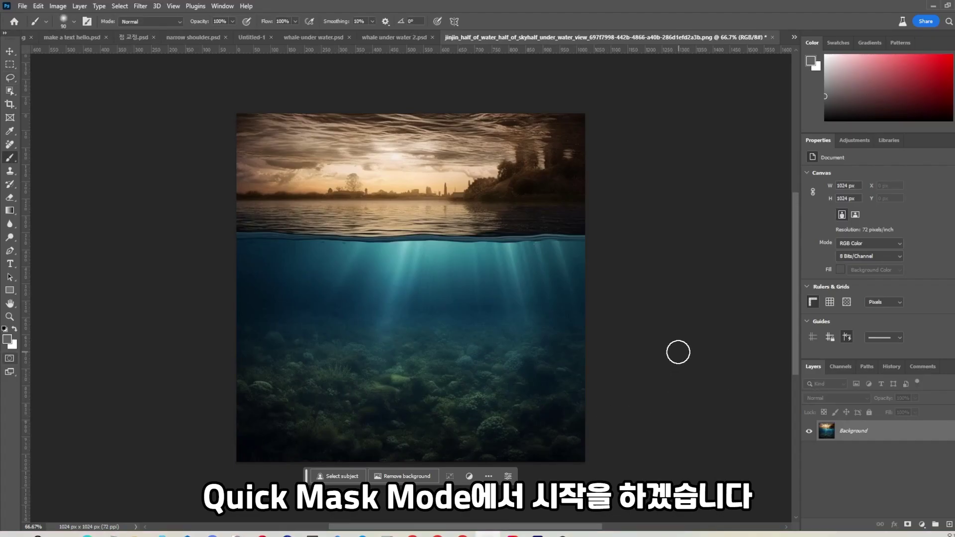
{"action": "key", "text": "q"}
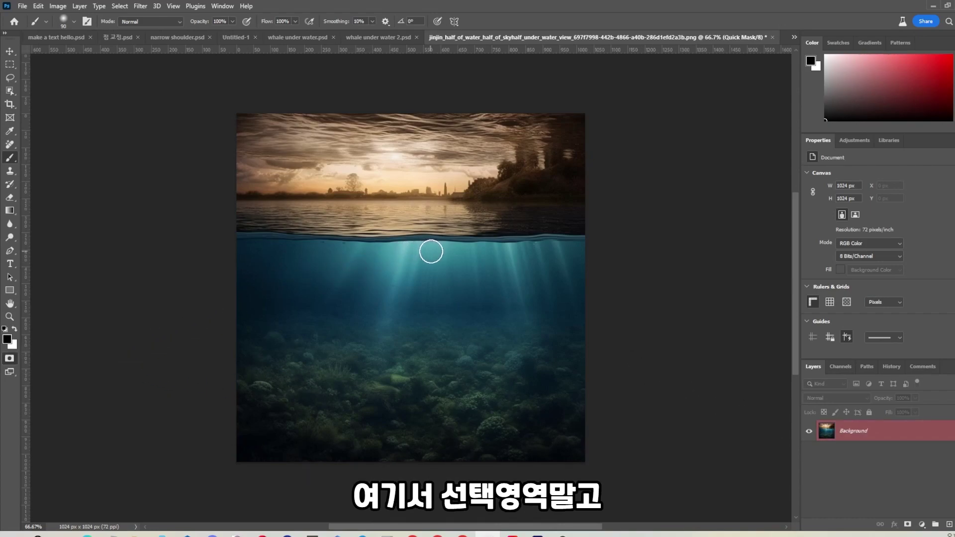
{"action": "right_click", "coordinate": [15, 157]}
{"action": "left_click", "coordinate": [49, 158]}
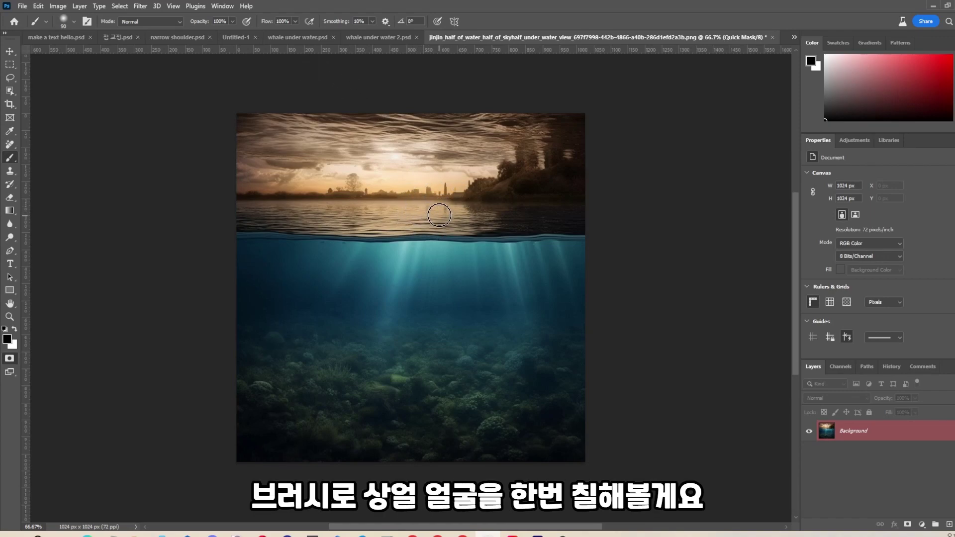
{"action": "mouse_move", "coordinate": [423, 223]}
{"action": "left_mouse_down"}
{"action": "mouse_move", "coordinate": [446, 215]}
{"action": "mouse_move", "coordinate": [427, 217]}
{"action": "left_mouse_up"}
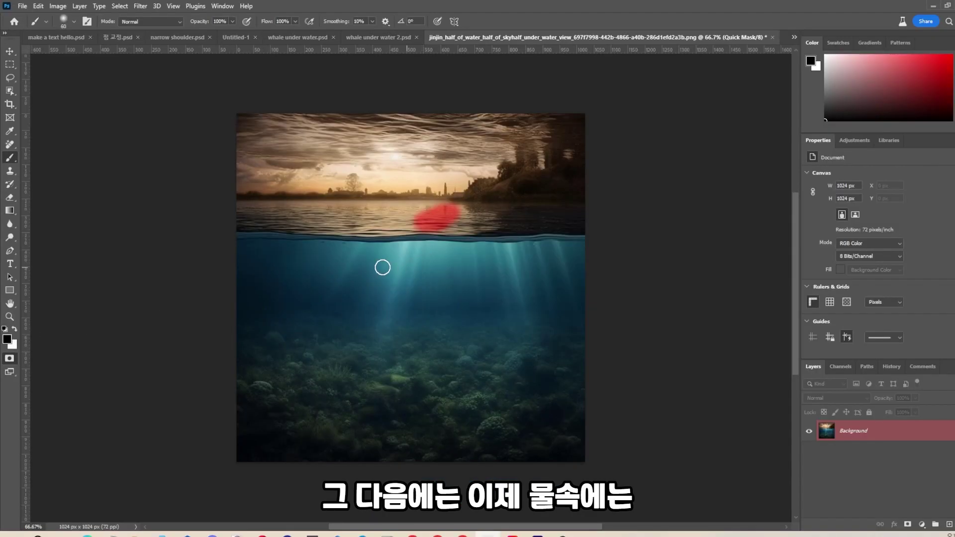
{"action": "key", "text": "bracketleft"}
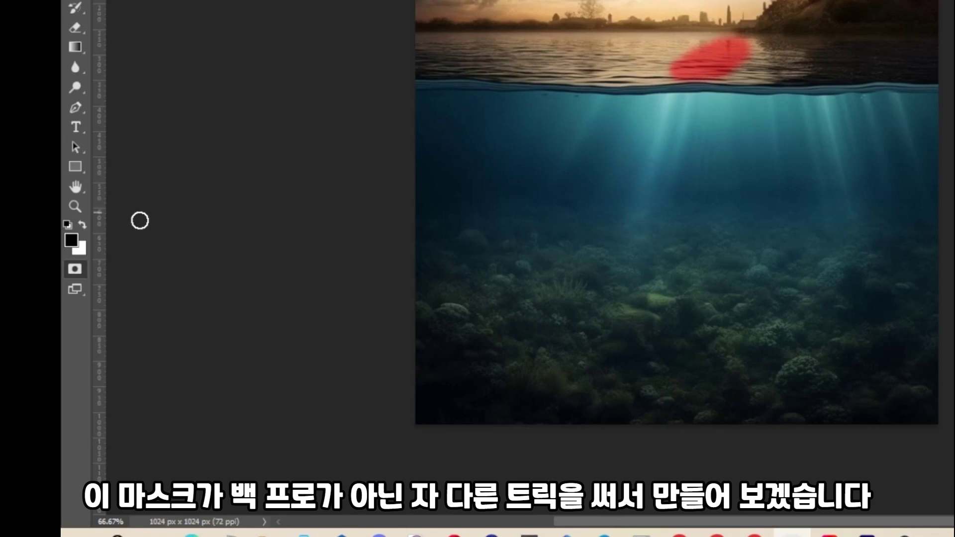
Step: Set the foreground colour to dark grey #515151 and paint the shark's body and forked tail into the mask below the waterline
{"action": "left_click", "coordinate": [78, 244]}
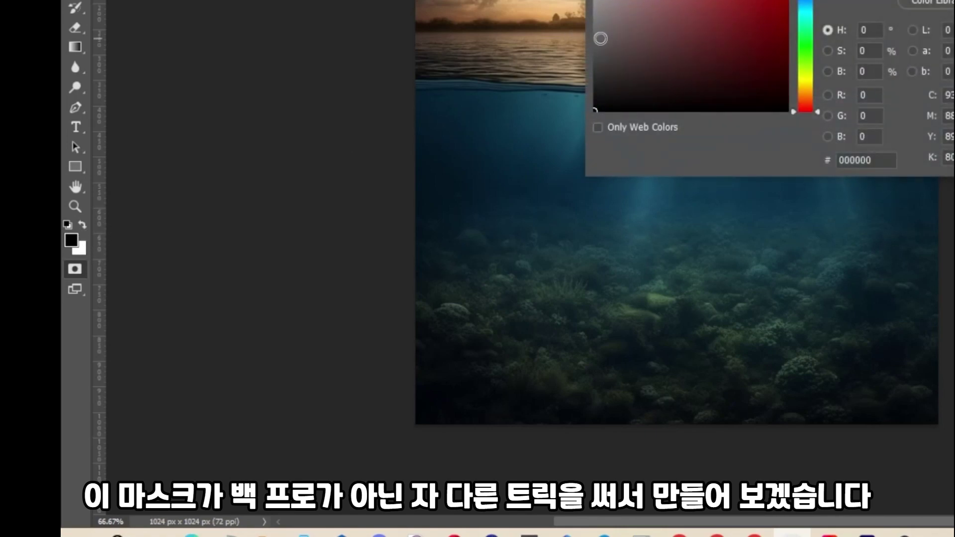
{"action": "left_click", "coordinate": [603, 27]}
{"action": "mouse_move", "coordinate": [604, 27]}
{"action": "left_mouse_down"}
{"action": "mouse_move", "coordinate": [606, 43]}
{"action": "mouse_move", "coordinate": [594, 54]}
{"action": "left_mouse_up"}
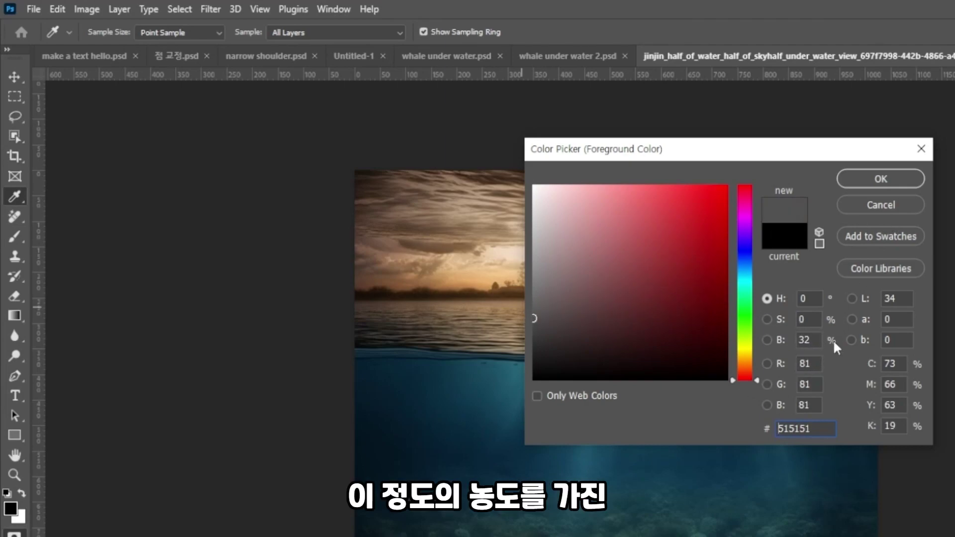
{"action": "left_click", "coordinate": [880, 185]}
{"action": "key", "text": "b"}
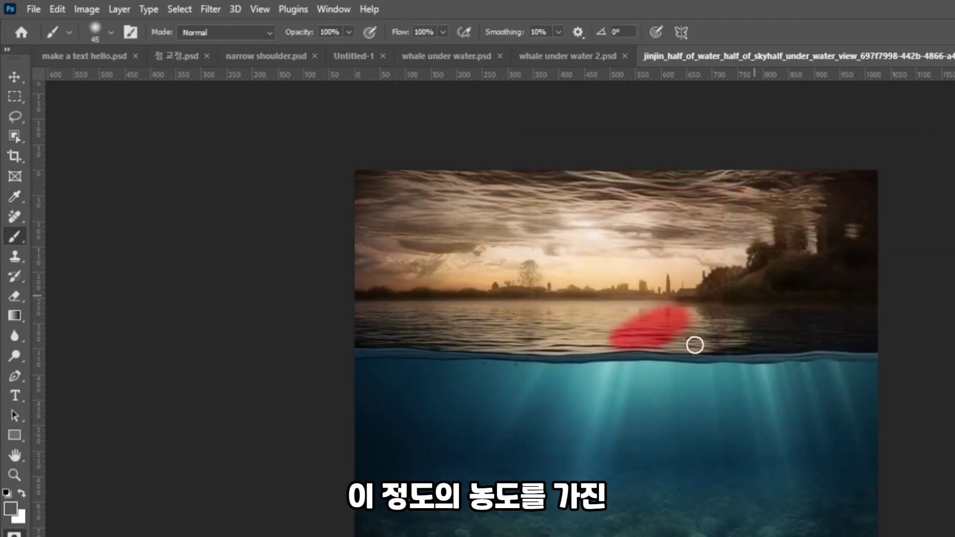
{"action": "mouse_move", "coordinate": [593, 371]}
{"action": "left_mouse_down"}
{"action": "mouse_move", "coordinate": [617, 371]}
{"action": "mouse_move", "coordinate": [528, 409]}
{"action": "mouse_move", "coordinate": [539, 417]}
{"action": "left_mouse_up"}
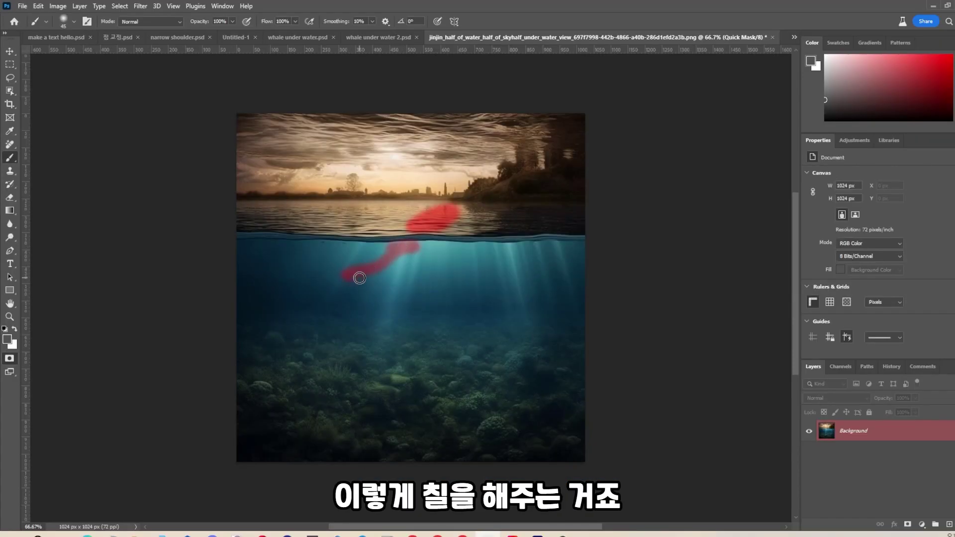
{"action": "mouse_move", "coordinate": [359, 278]}
{"action": "left_mouse_down"}
{"action": "mouse_move", "coordinate": [415, 247]}
{"action": "mouse_move", "coordinate": [351, 275]}
{"action": "mouse_move", "coordinate": [320, 277]}
{"action": "mouse_move", "coordinate": [357, 276]}
{"action": "mouse_move", "coordinate": [348, 292]}
{"action": "mouse_move", "coordinate": [423, 243]}
{"action": "left_mouse_up"}
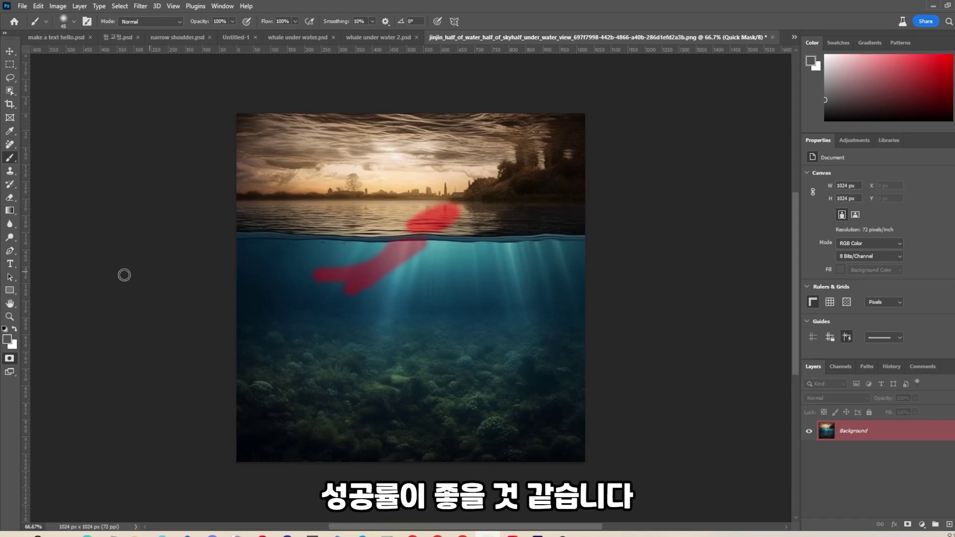
Step: Set the foreground colour to dark grey again and extend the mask with a larger lower tail and fins on both sides of the body
{"action": "left_click", "coordinate": [14, 329]}
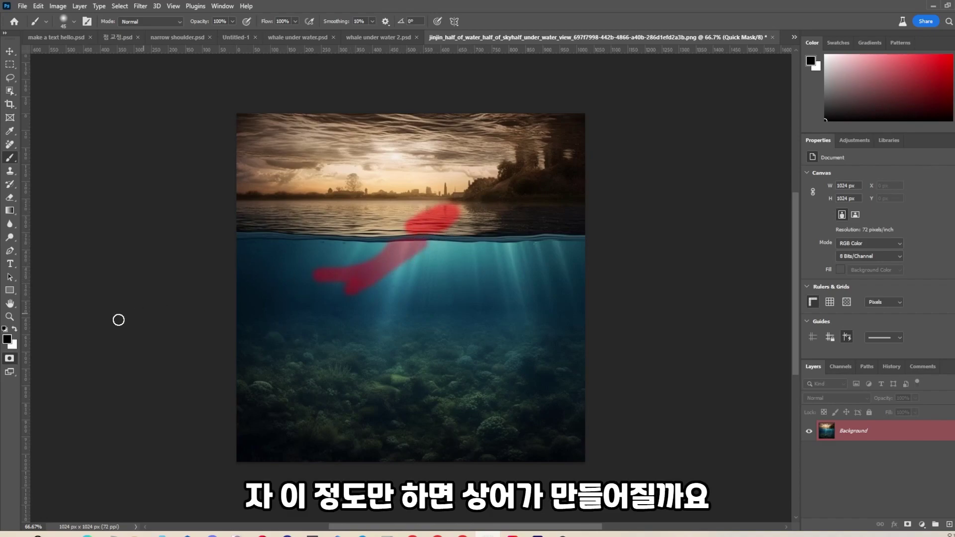
{"action": "left_click", "coordinate": [16, 330]}
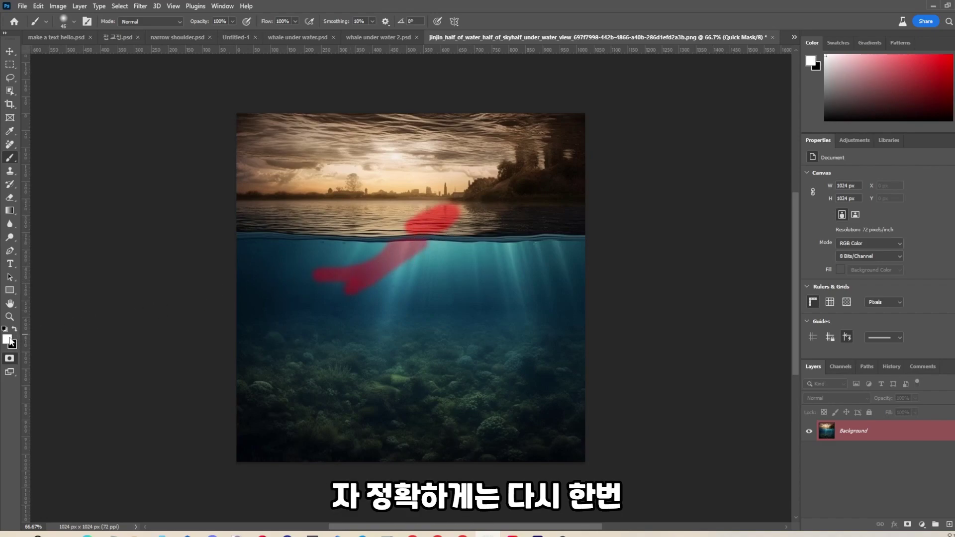
{"action": "left_click", "coordinate": [11, 338]}
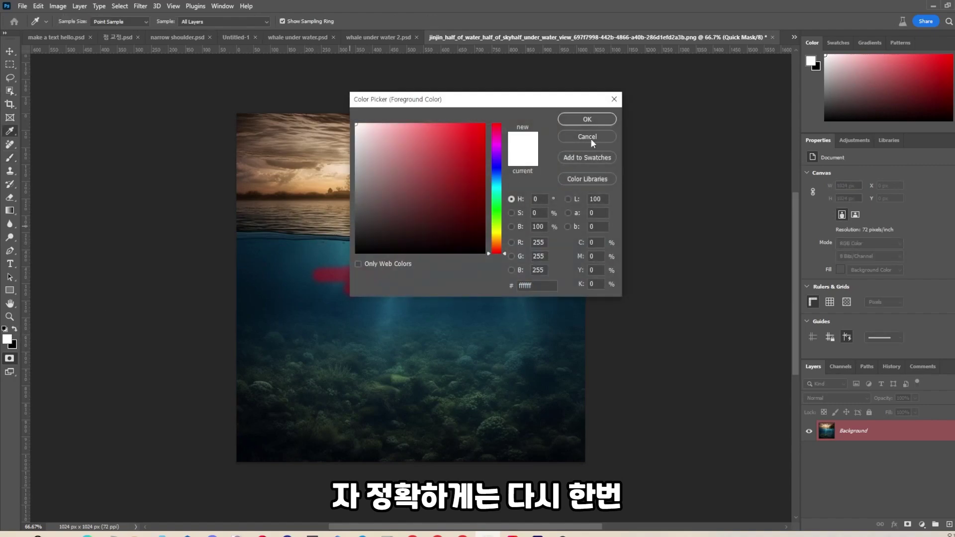
{"action": "left_click", "coordinate": [348, 206]}
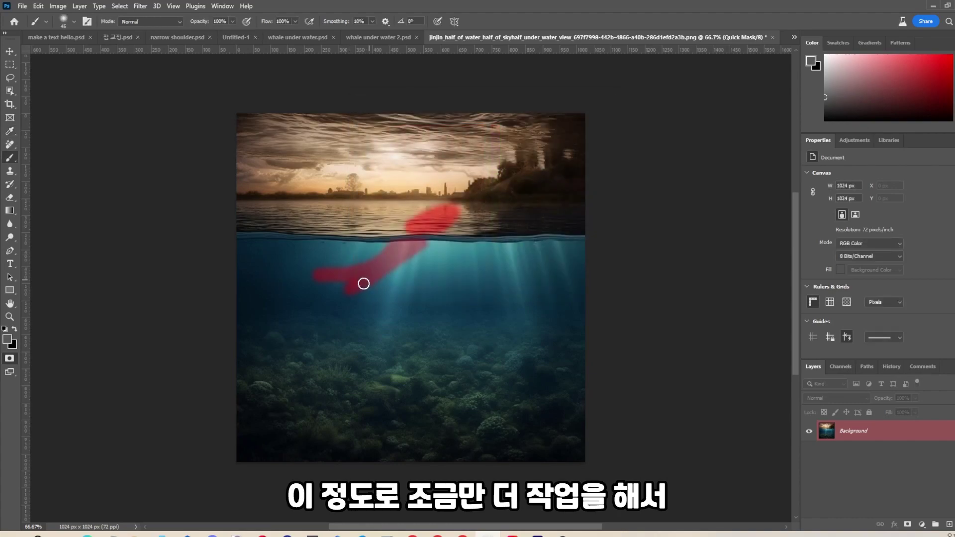
{"action": "left_click_drag", "start_coordinate": [342, 293], "coordinate": [363, 276]}
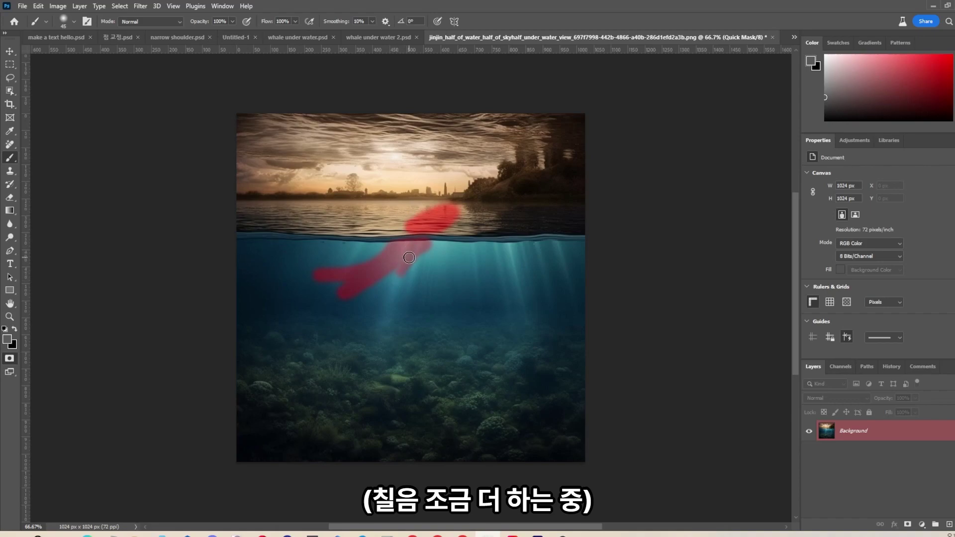
{"action": "left_click_drag", "start_coordinate": [407, 251], "coordinate": [382, 246]}
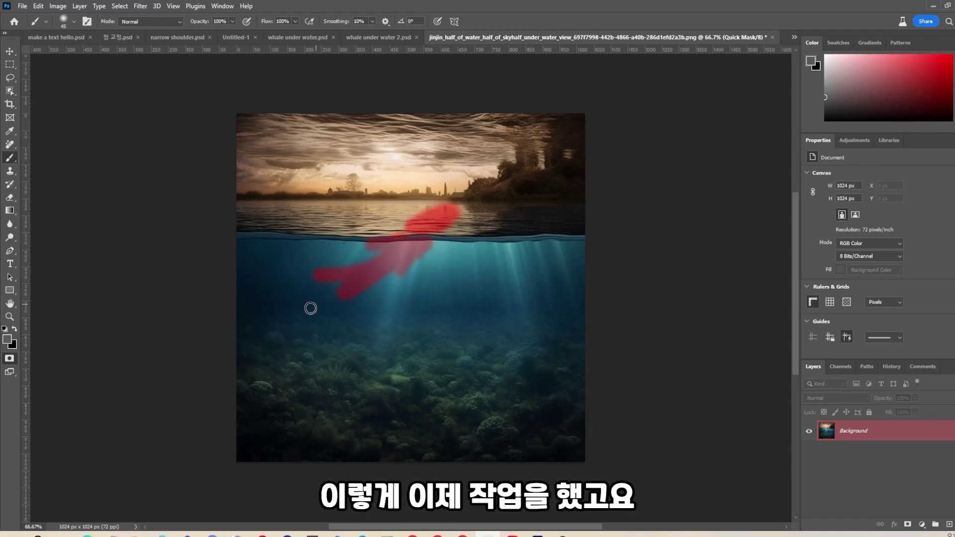
Step: Convert the mask to a selection, inverted to cover only the painted shape, and fill it with Generative Fill from the prompt "shark"
{"action": "left_click", "coordinate": [10, 359]}
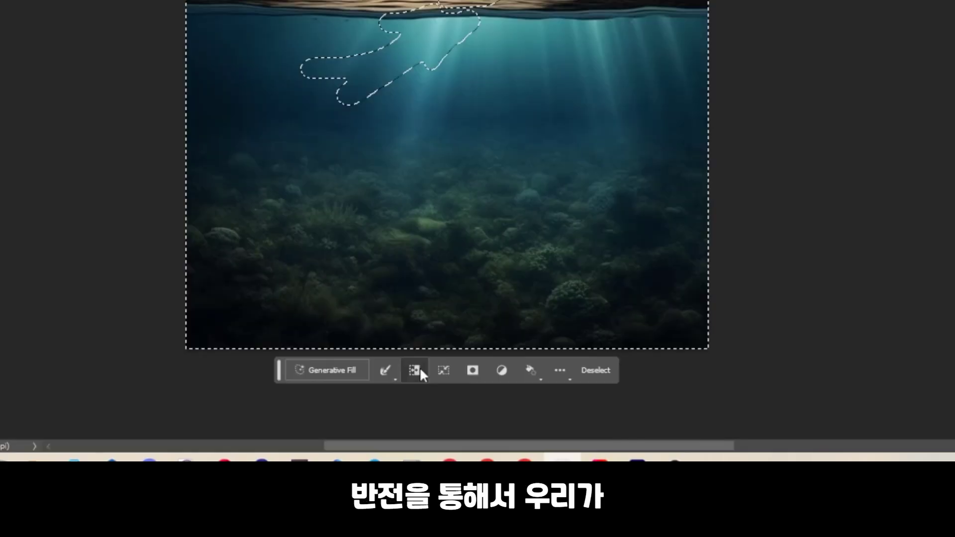
{"action": "left_click", "coordinate": [419, 368]}
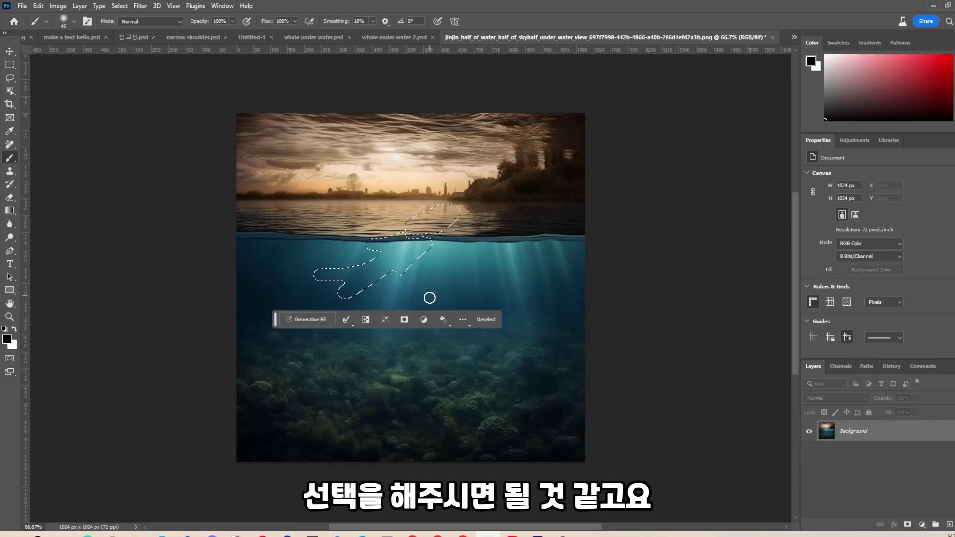
{"action": "left_click", "coordinate": [318, 319]}
{"action": "type", "text": "sho"}
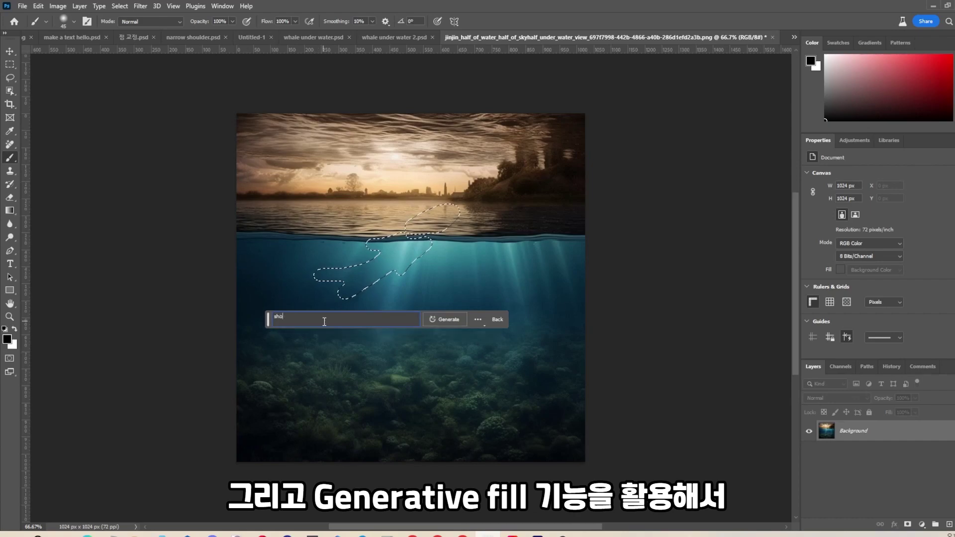
{"action": "key", "text": "BackSpace"}
{"action": "type", "text": "ark"}
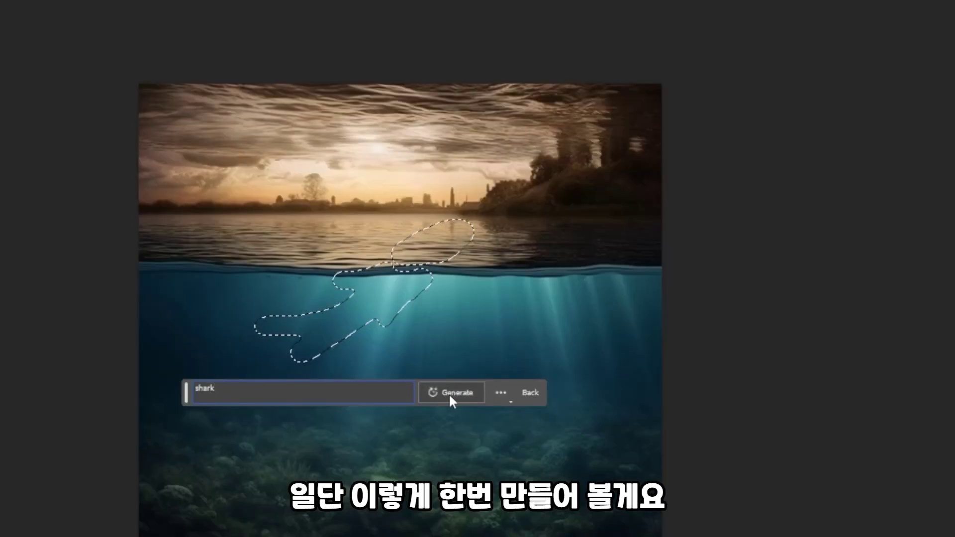
{"action": "left_click", "coordinate": [448, 394]}
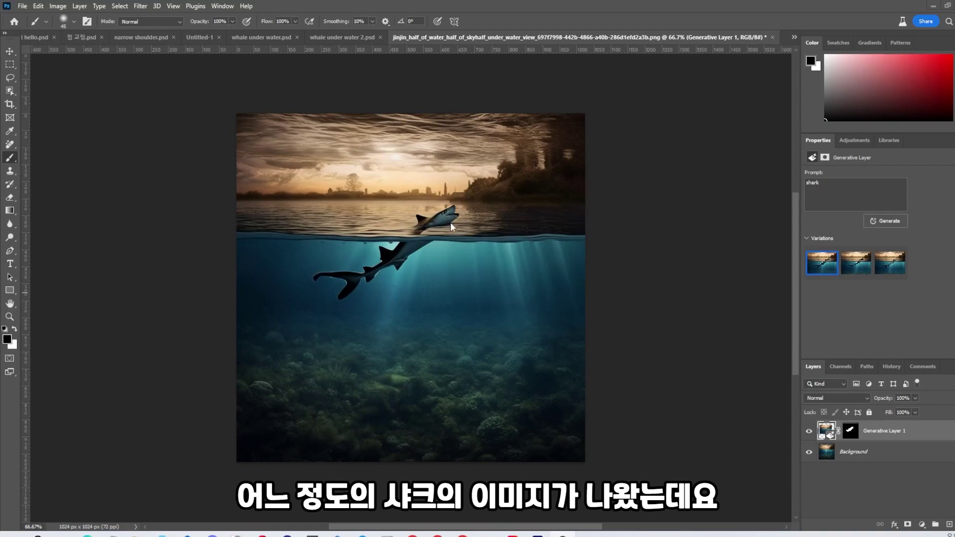
Step: Compare the three shark variations, examine the first one's head up close, and select the third variation
{"action": "left_click", "coordinate": [851, 268]}
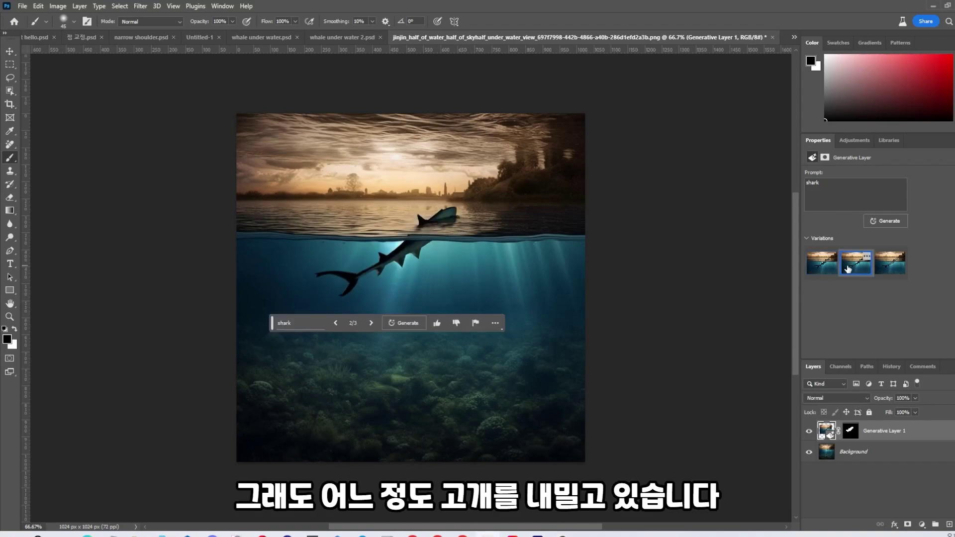
{"action": "left_click", "coordinate": [884, 270]}
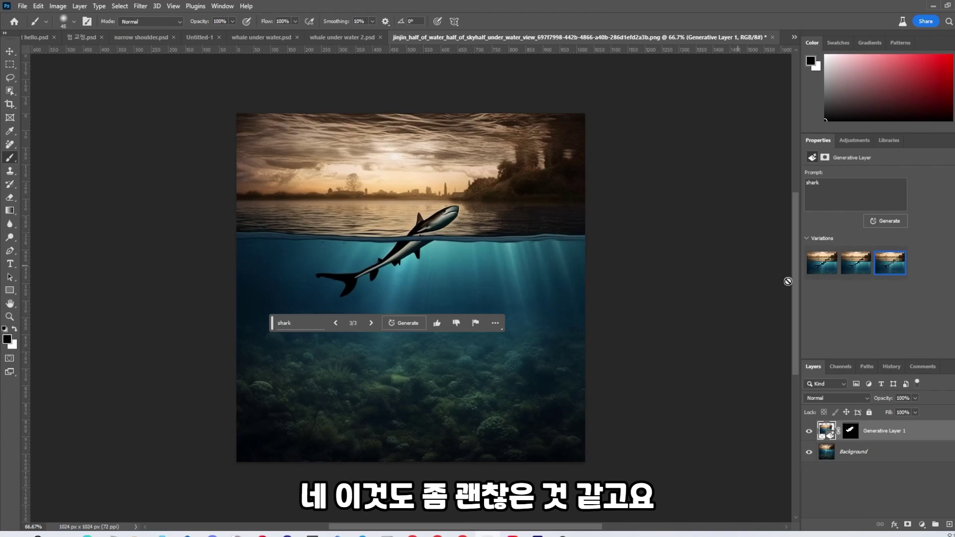
{"action": "left_click", "coordinate": [821, 269]}
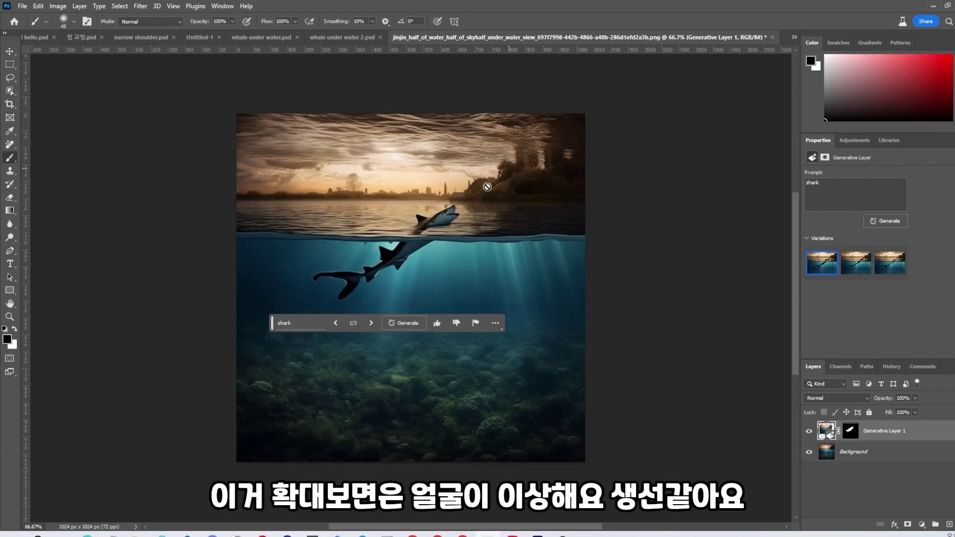
{"action": "left_click", "coordinate": [445, 217]}
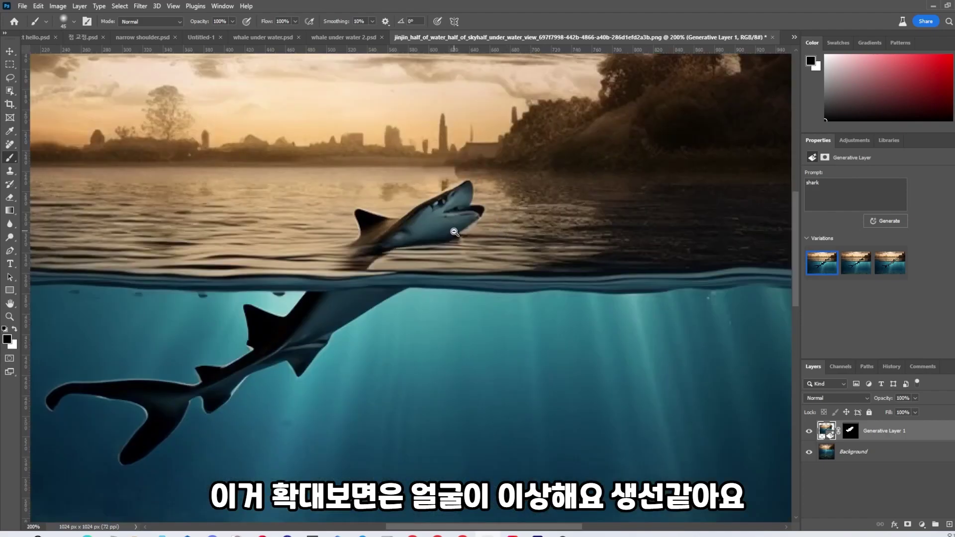
{"action": "left_click", "coordinate": [454, 232], "text": "alt"}
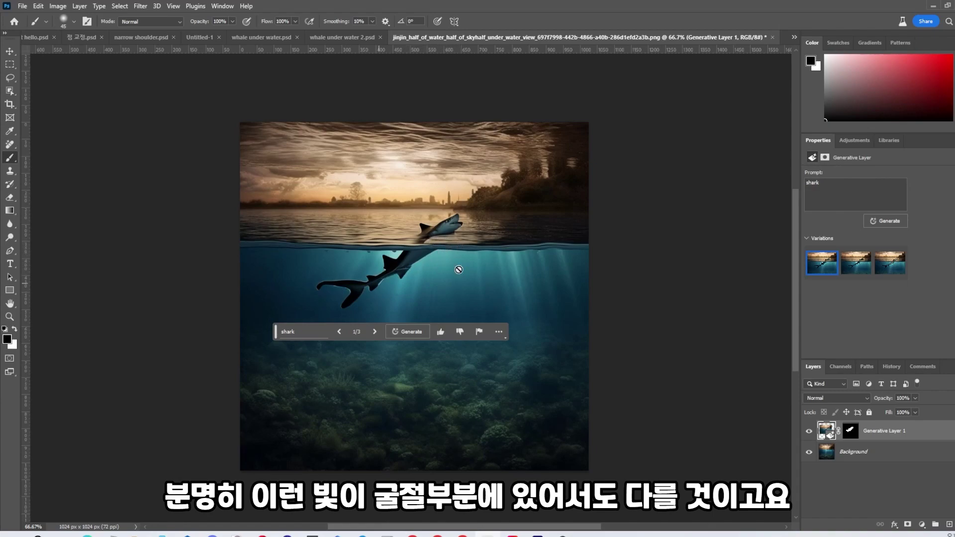
{"action": "left_click", "coordinate": [849, 270]}
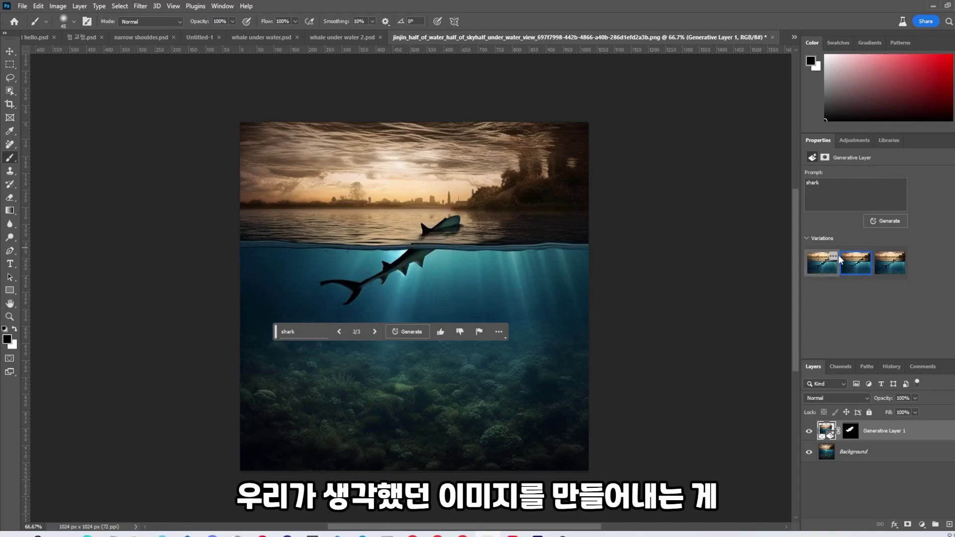
{"action": "left_click", "coordinate": [886, 267]}
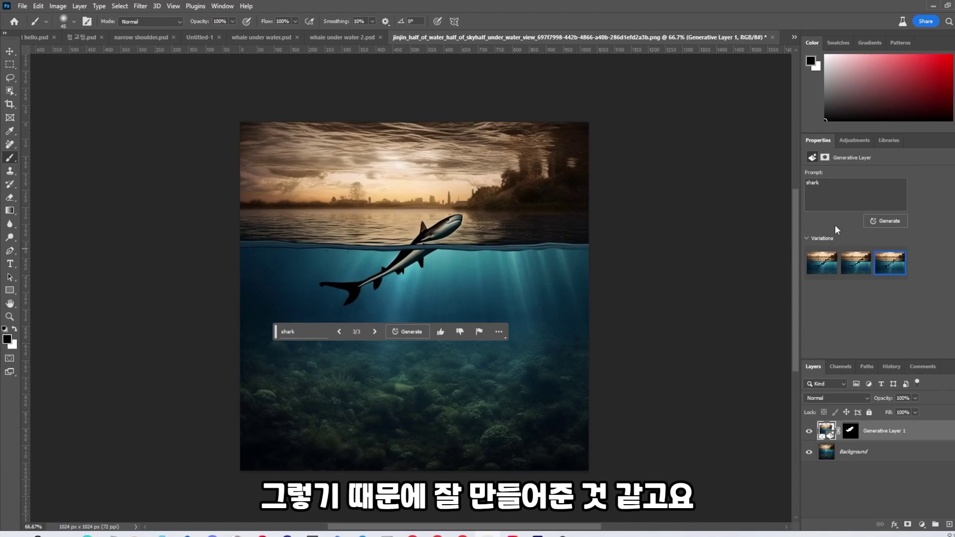
Step: Generate another set of variations from the "shark" prompt and select the second one
{"action": "left_click", "coordinate": [873, 221]}
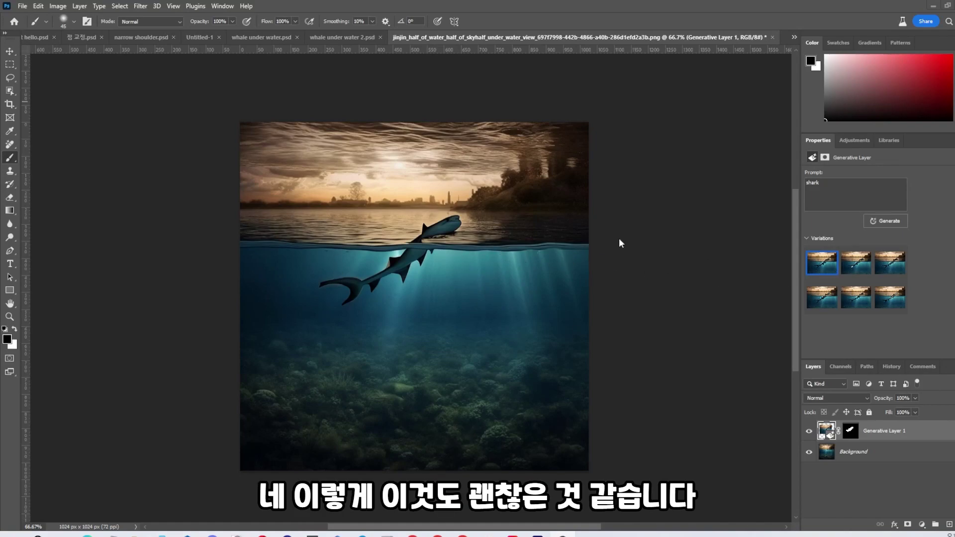
{"action": "left_click", "coordinate": [855, 264]}
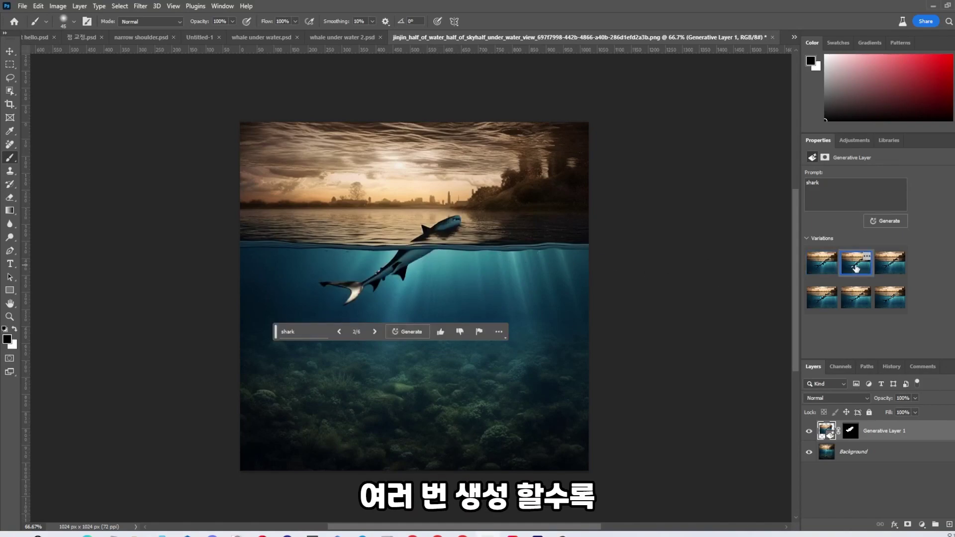
Step: Select the third shark variation for the generative layer
{"action": "left_click", "coordinate": [896, 269]}
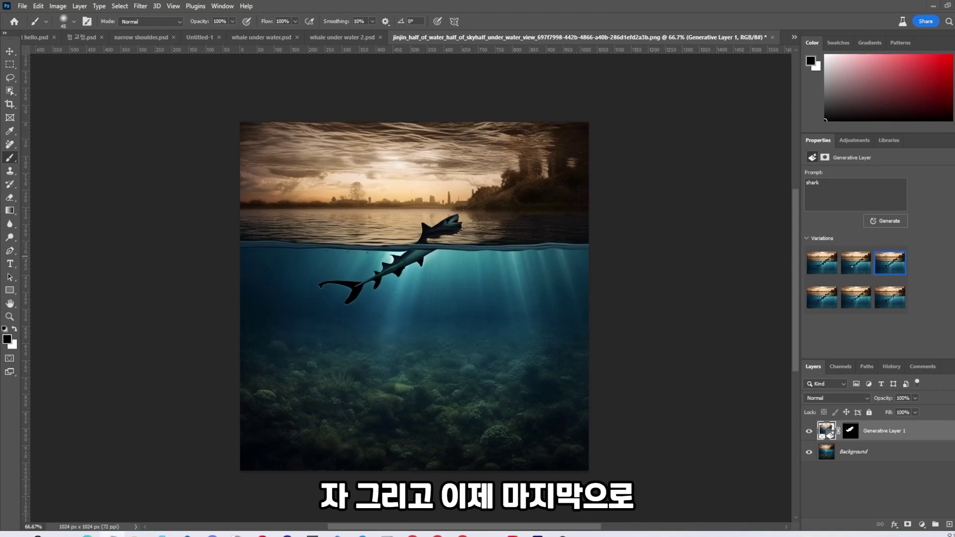
Step: View the café photos of the seated man and the standing woman, then open the combined composite "manipulation of two photos.psd"
{"action": "key", "text": "ctrl+Tab"}
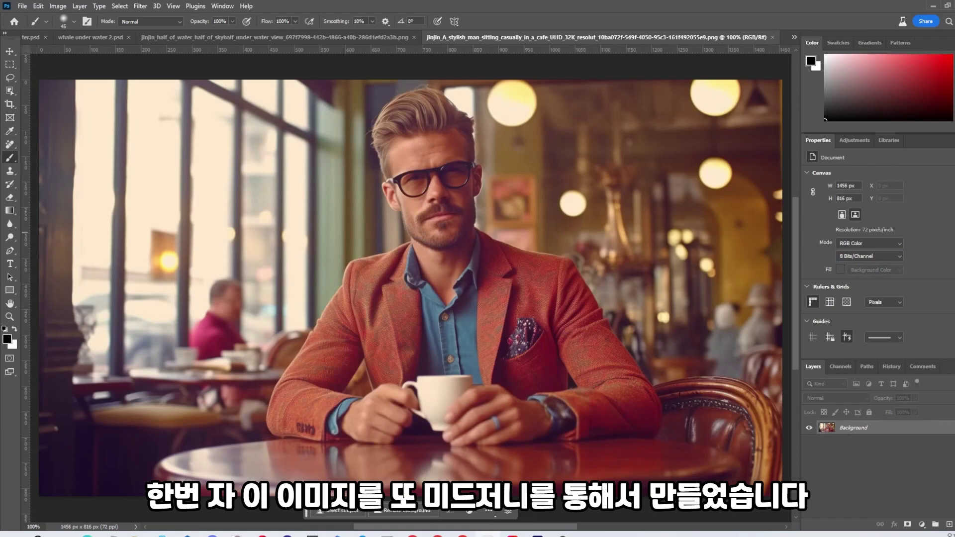
{"action": "key", "text": "ctrl+Tab"}
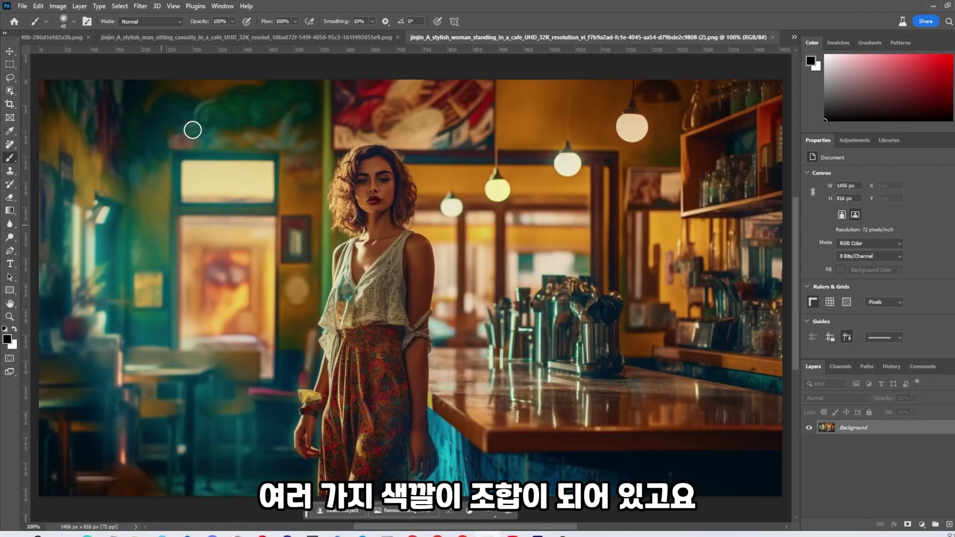
{"action": "left_click", "coordinate": [247, 37]}
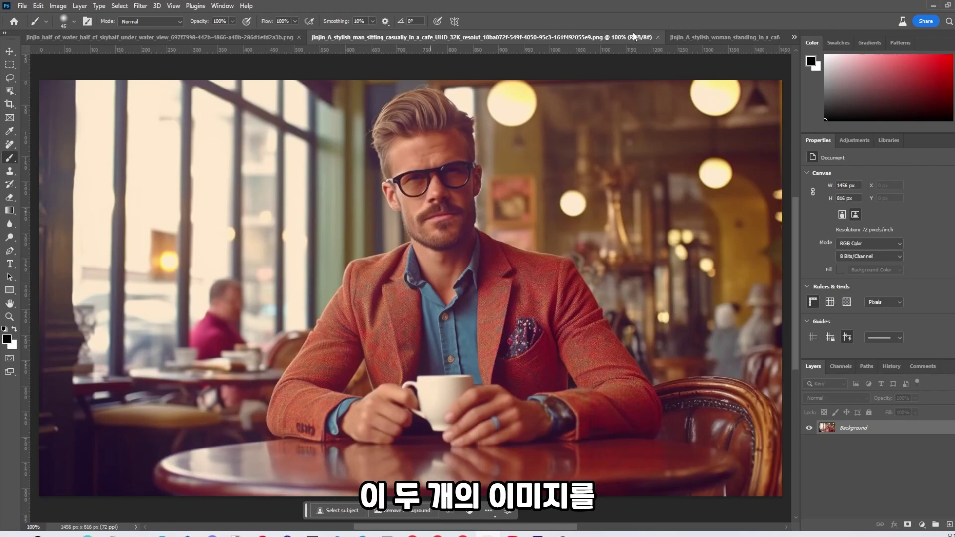
{"action": "left_click", "coordinate": [700, 37]}
{"action": "left_click", "coordinate": [369, 39]}
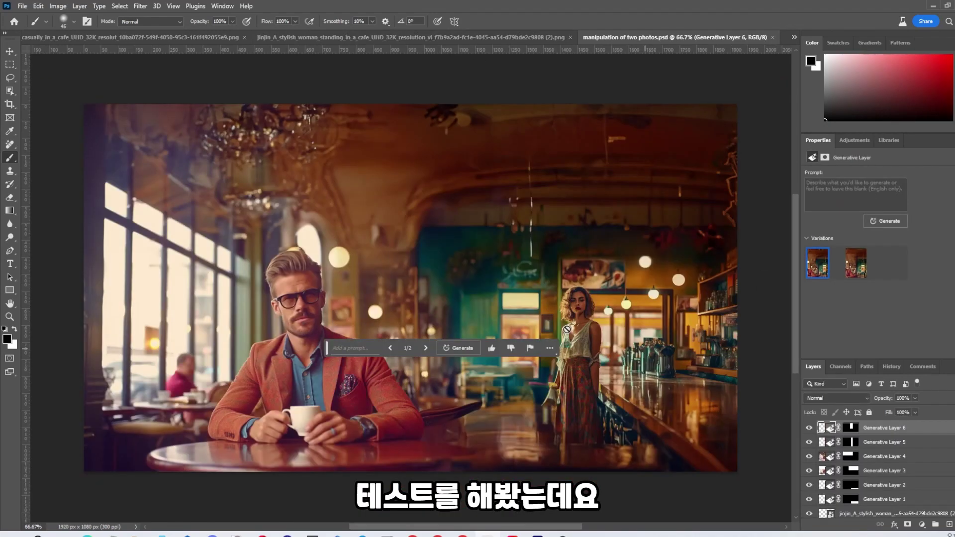
{"action": "left_click", "coordinate": [737, 35]}
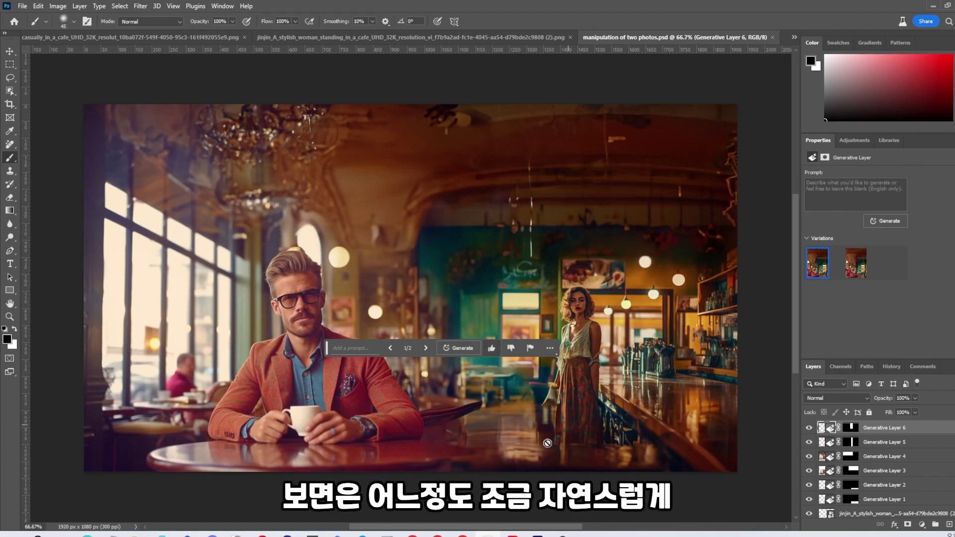
Step: Move the floating generation bar clear of the two people and hide Generative Layers 1 to 6, leaving the two original photos
{"action": "left_click_drag", "start_coordinate": [329, 350], "coordinate": [78, 479]}
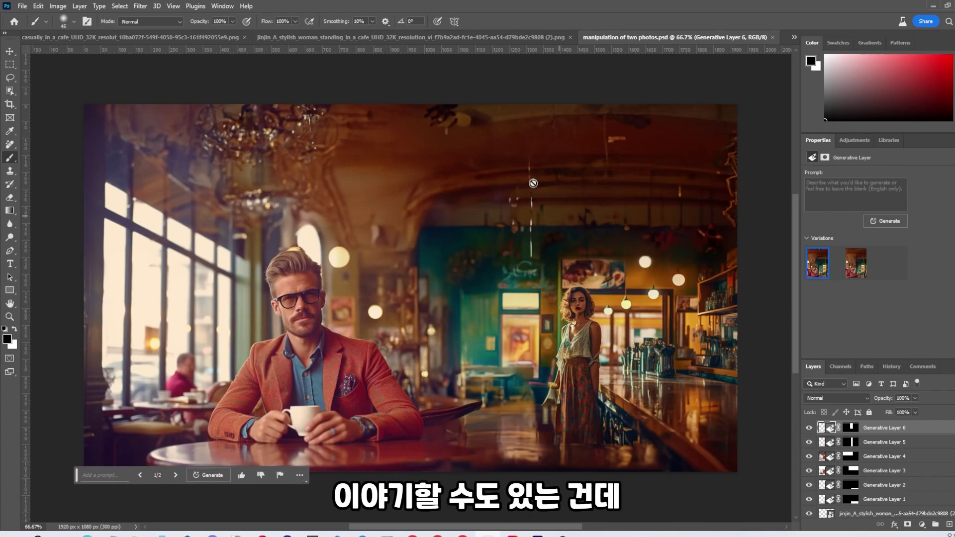
{"action": "scroll", "coordinate": [810, 486], "scroll_direction": "down", "scroll_amount": 2}
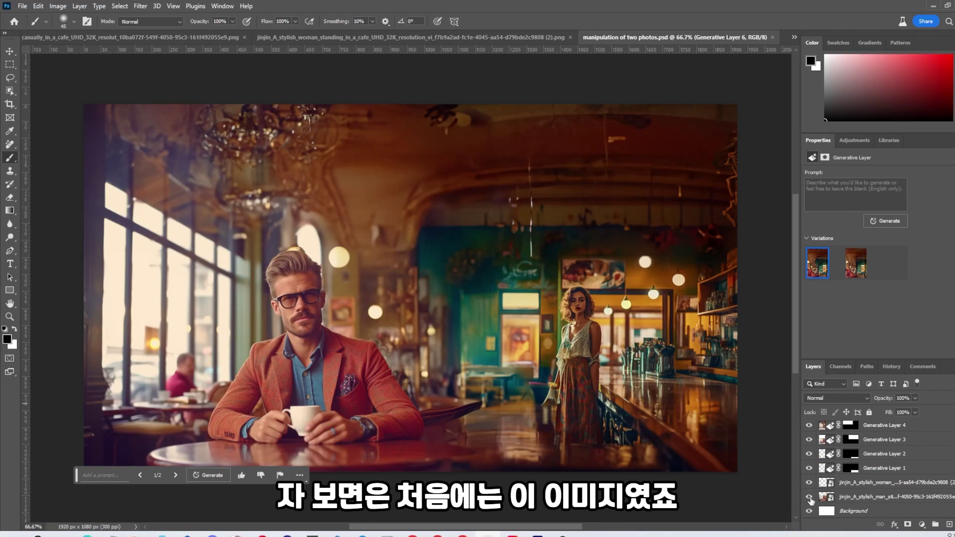
{"action": "scroll", "coordinate": [808, 483], "scroll_direction": "up", "scroll_amount": 1}
{"action": "left_click_drag", "start_coordinate": [809, 482], "coordinate": [809, 425]}
{"action": "scroll", "coordinate": [809, 448], "scroll_direction": "down", "scroll_amount": 1}
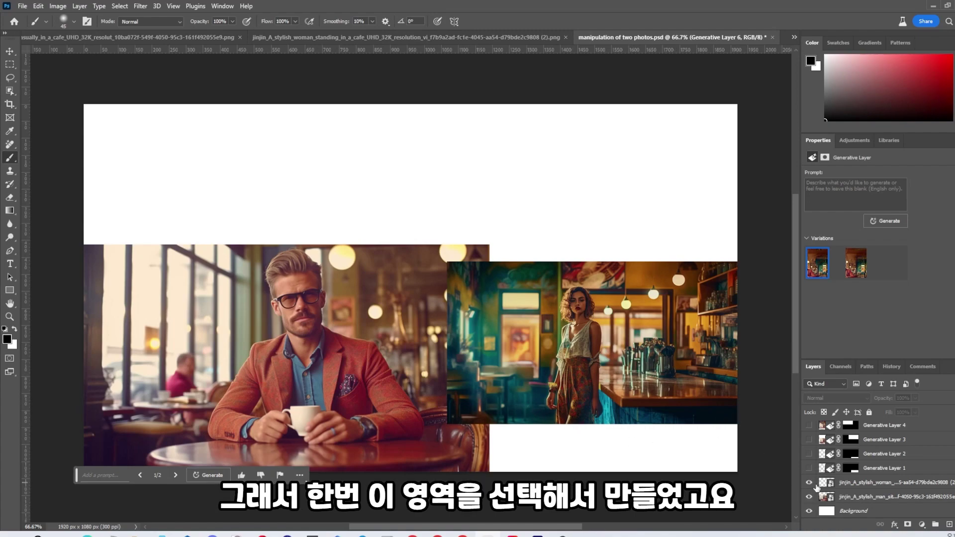
Step: Show Generative Layers 1 to 4 one at a time to review how each empty area around the photos was filled
{"action": "left_click", "coordinate": [809, 468]}
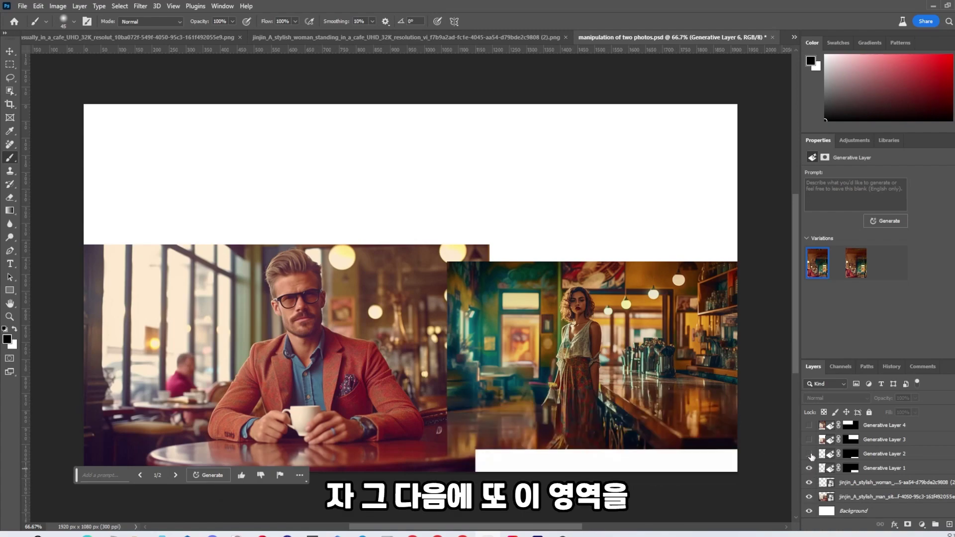
{"action": "left_click", "coordinate": [809, 453]}
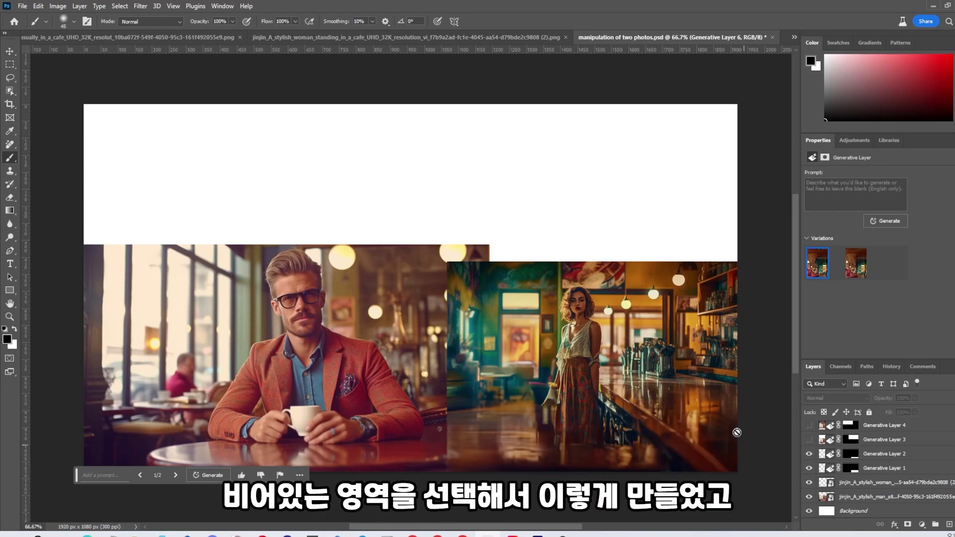
{"action": "left_click", "coordinate": [809, 439]}
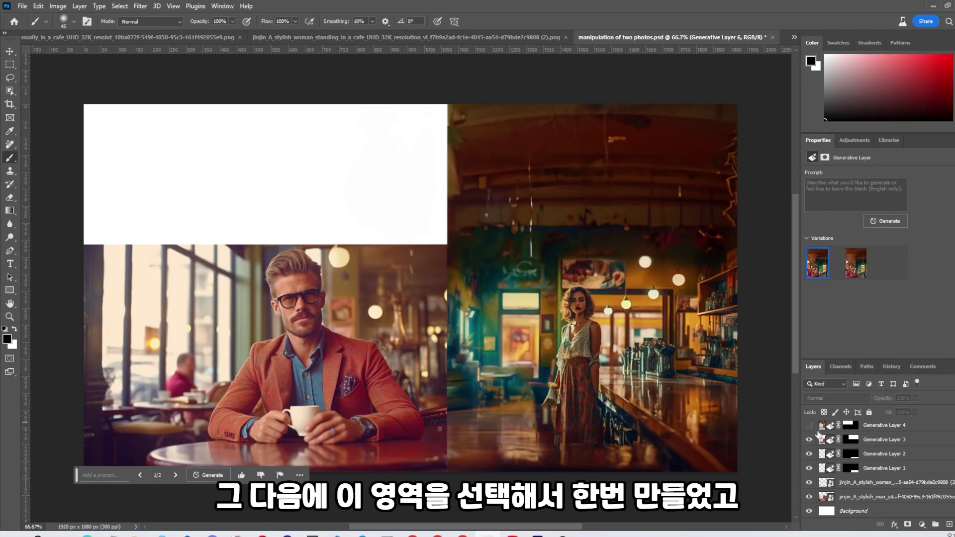
{"action": "left_click", "coordinate": [808, 425]}
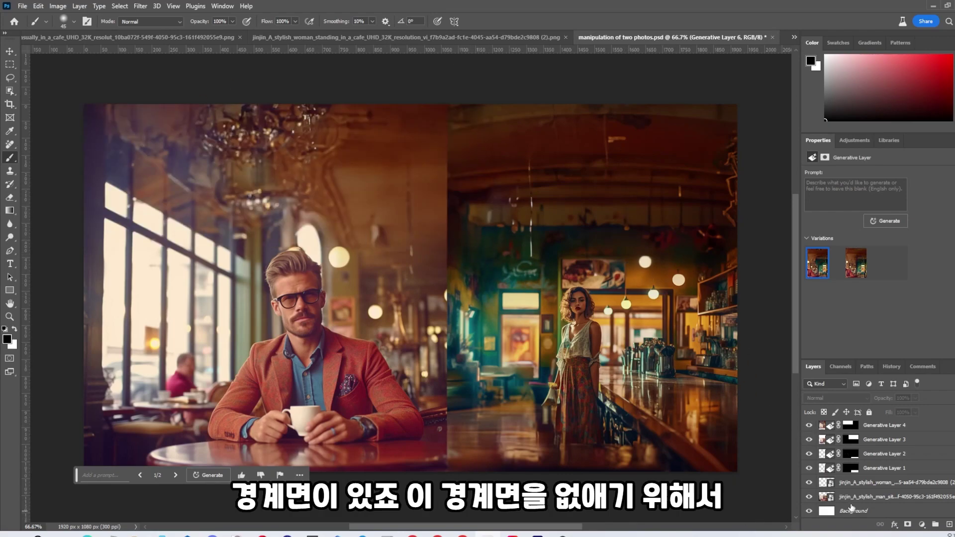
Step: Show Generative Layers 5 and 6 over the seam between the photos and examine the ceiling blend up close
{"action": "scroll", "coordinate": [833, 468], "scroll_direction": "up", "scroll_amount": 1}
{"action": "left_click", "coordinate": [809, 440]}
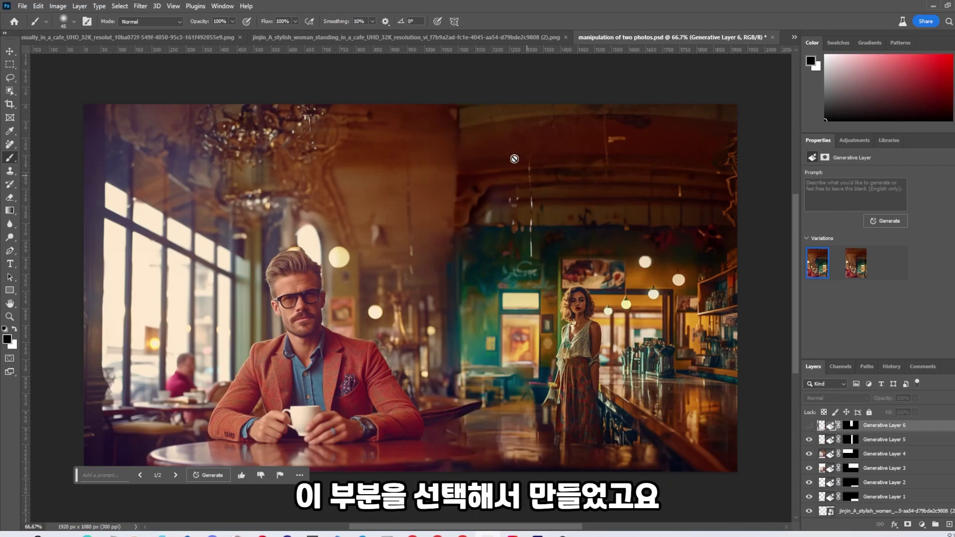
{"action": "scroll", "coordinate": [881, 484], "scroll_direction": "up", "scroll_amount": 1}
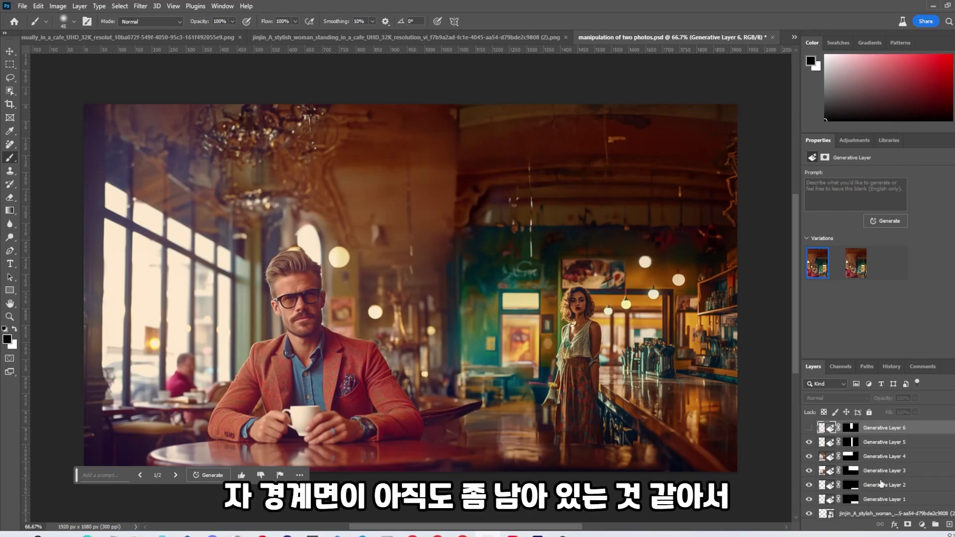
{"action": "left_click", "coordinate": [809, 429]}
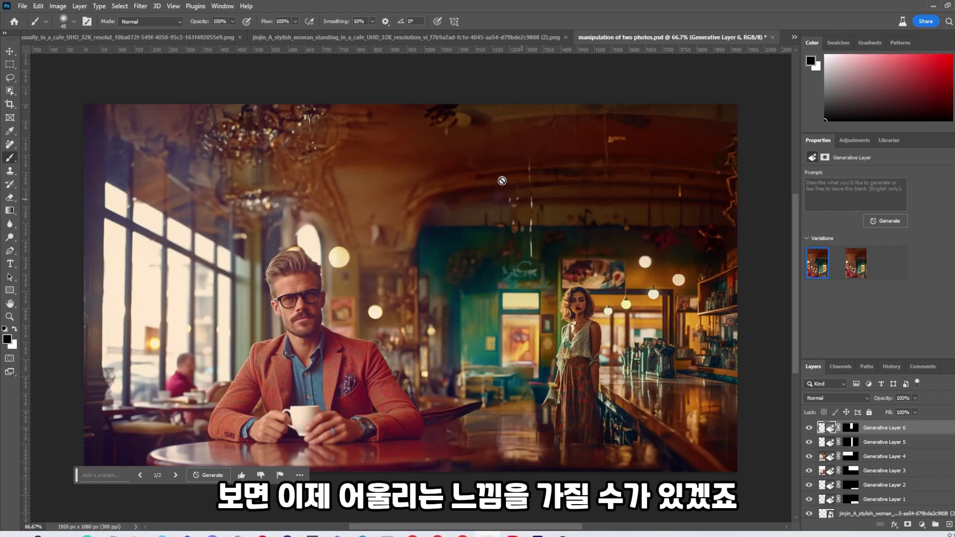
{"action": "scroll", "coordinate": [403, 186], "scroll_direction": "up", "scroll_amount": 5}
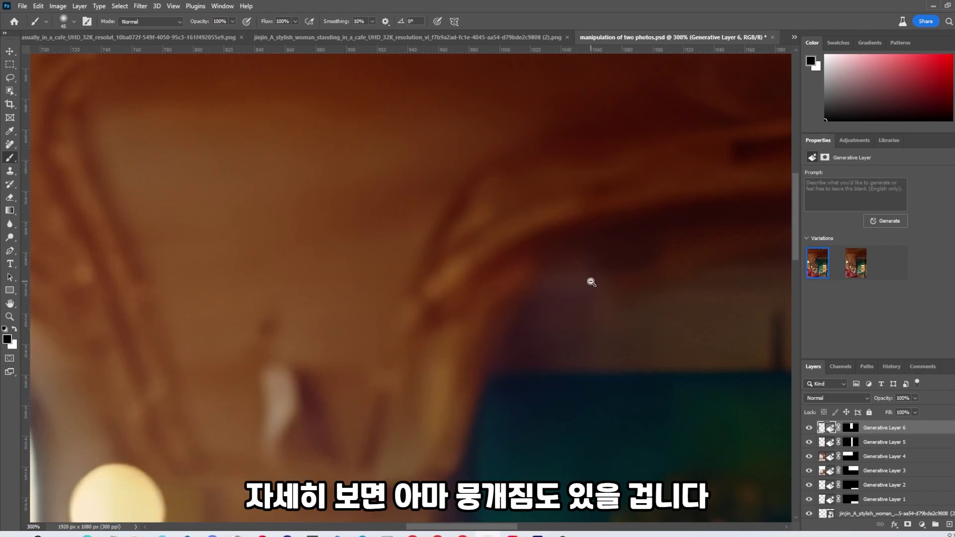
{"action": "scroll", "coordinate": [588, 280], "scroll_direction": "down", "scroll_amount": 5}
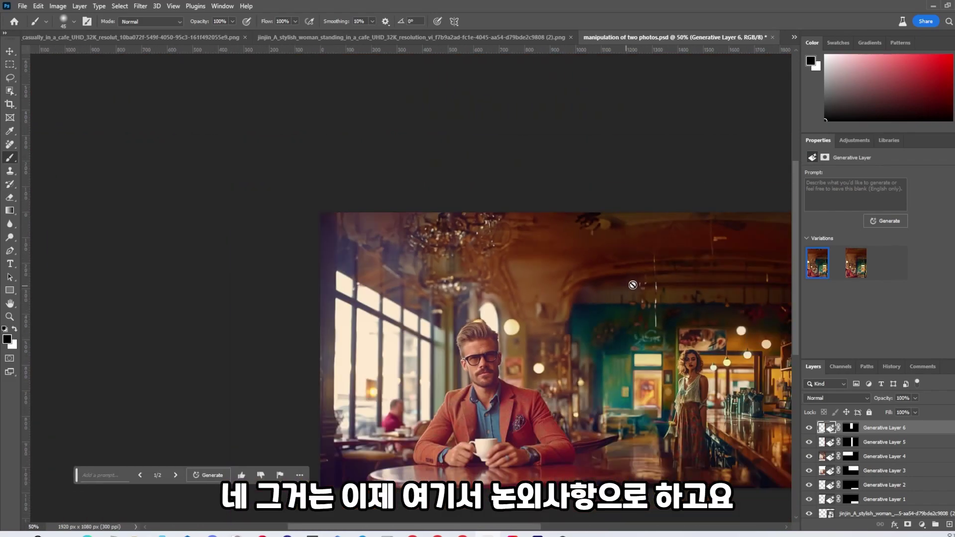
{"action": "scroll", "coordinate": [616, 288], "scroll_direction": "down", "scroll_amount": 2}
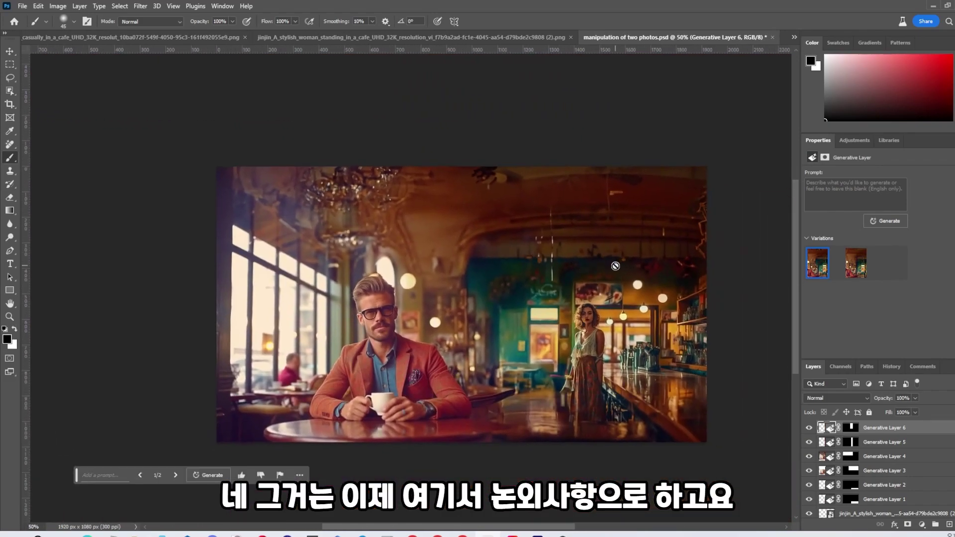